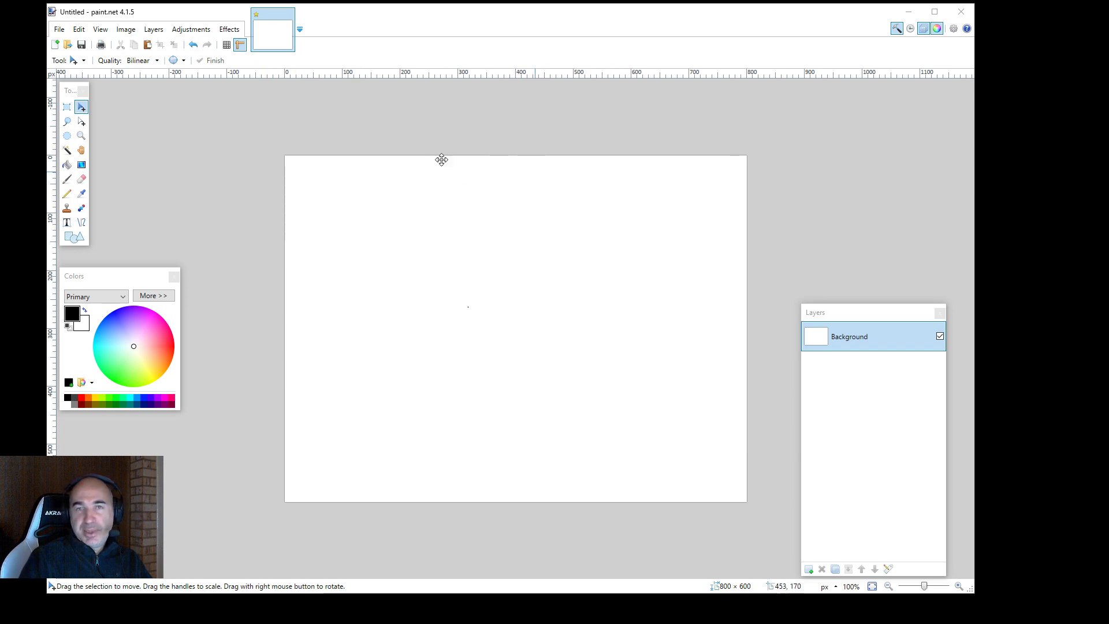
Step: Open Wheel.png, the 500 × 500 silver ring image, as its own document
{"action": "left_click", "coordinate": [68, 45]}
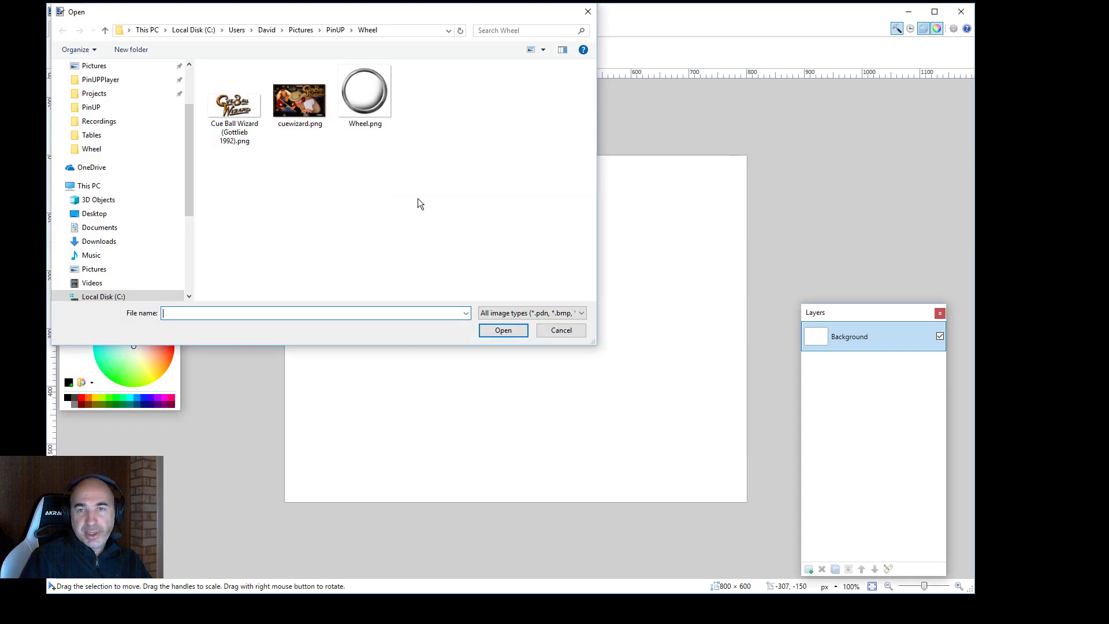
{"action": "left_click", "coordinate": [369, 105]}
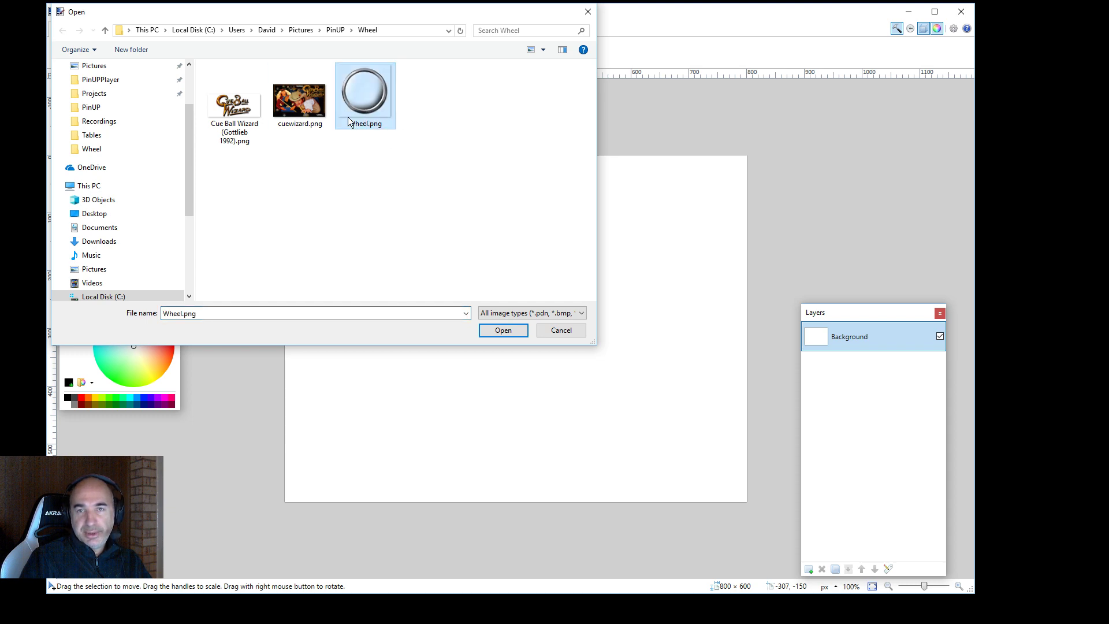
{"action": "left_click", "coordinate": [306, 119]}
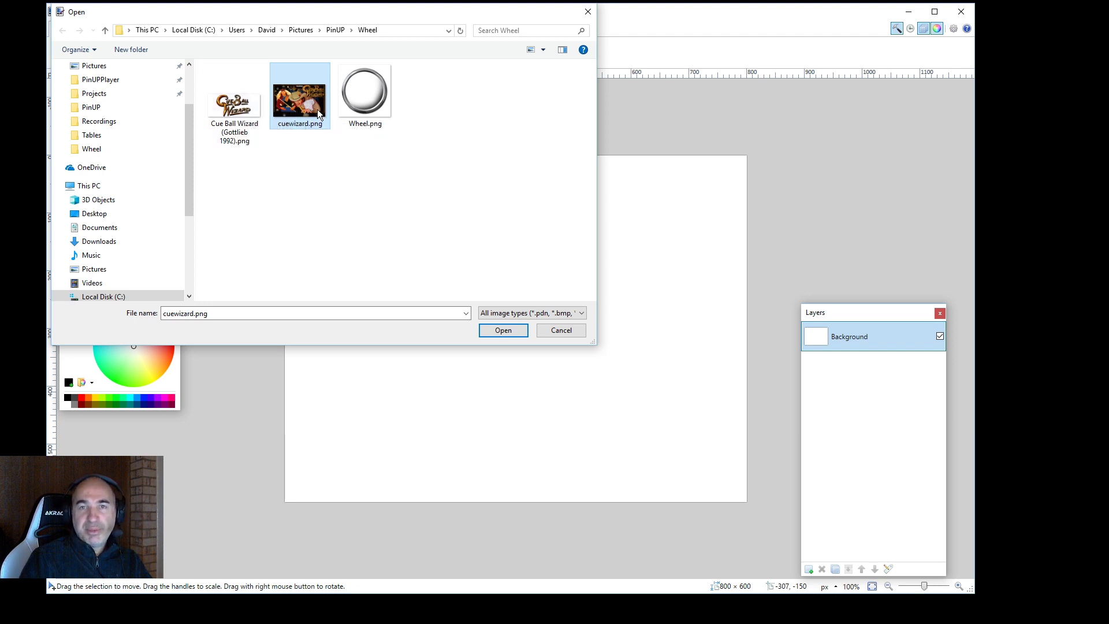
{"action": "left_click", "coordinate": [246, 118]}
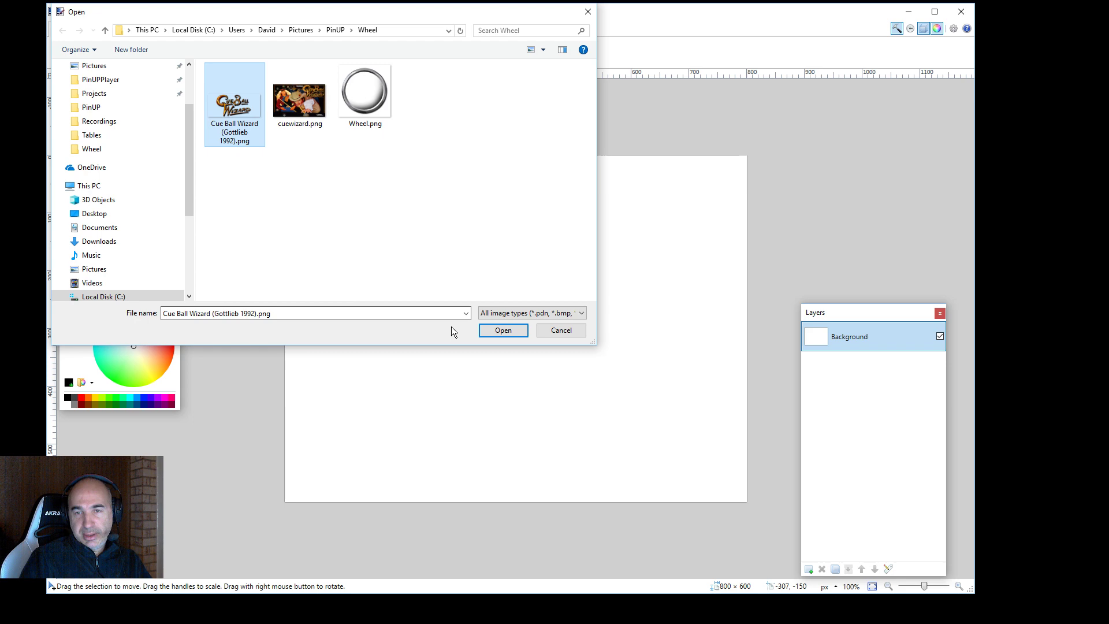
{"action": "left_click", "coordinate": [378, 118]}
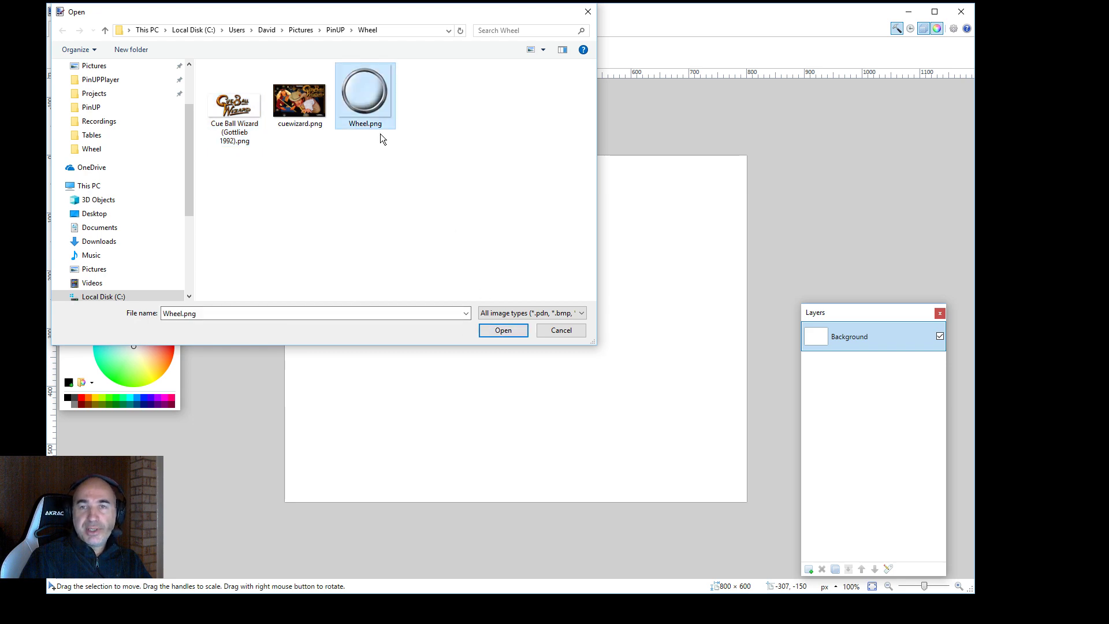
{"action": "left_click", "coordinate": [503, 331]}
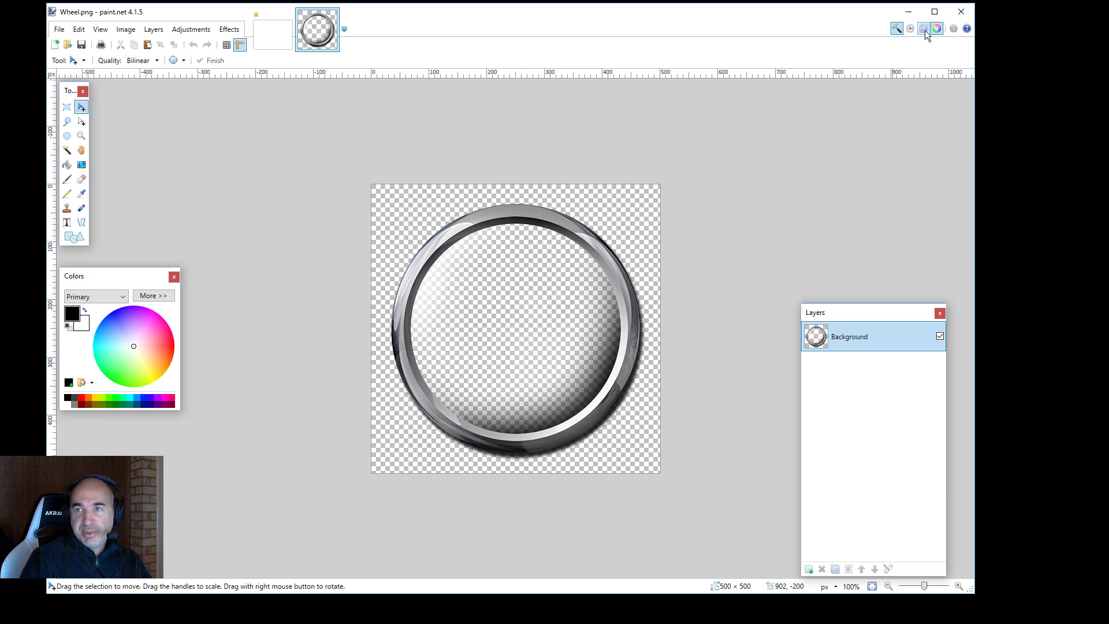
Step: Add empty Layer 2 and Layer 3, then move the Background ring layer above Layer 2
{"action": "left_click_drag", "start_coordinate": [849, 312], "coordinate": [849, 270]}
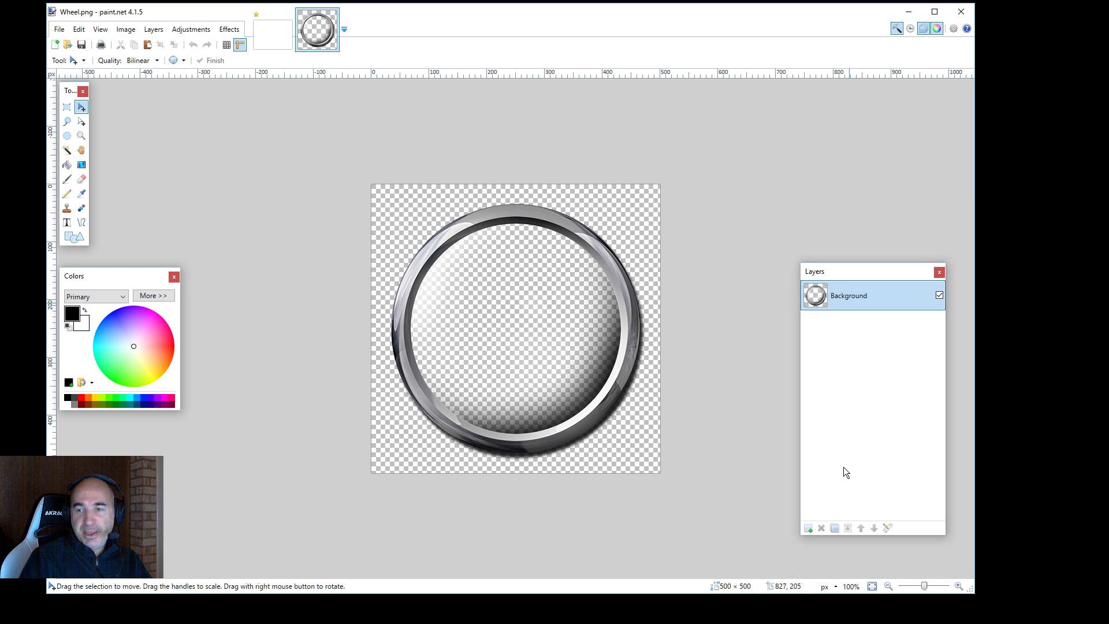
{"action": "left_click", "coordinate": [808, 529]}
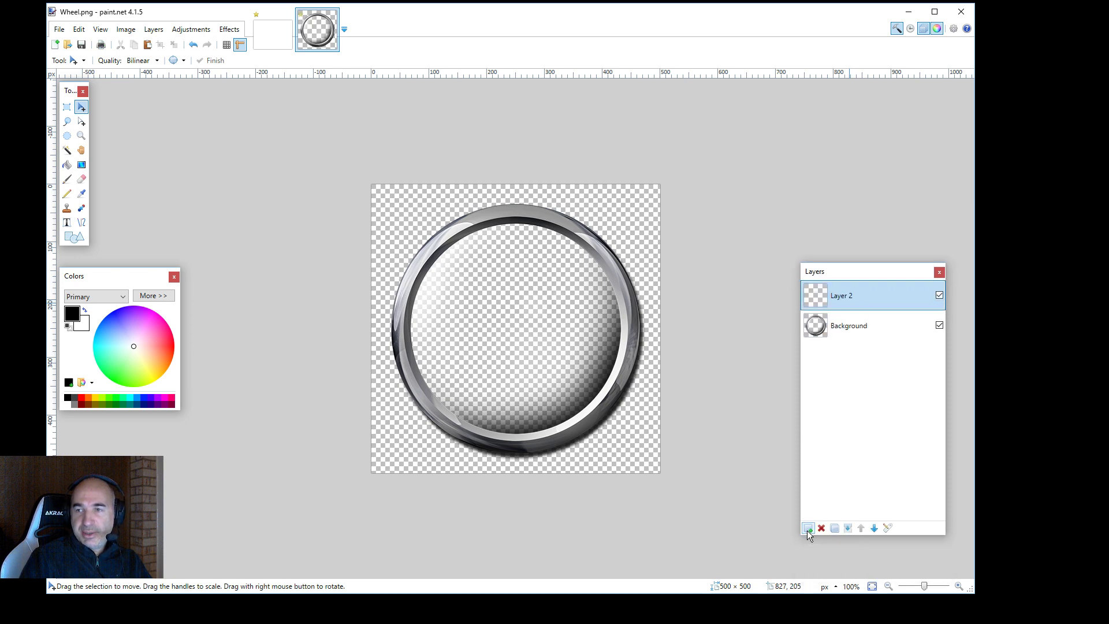
{"action": "left_click", "coordinate": [807, 529]}
{"action": "left_click", "coordinate": [853, 359]}
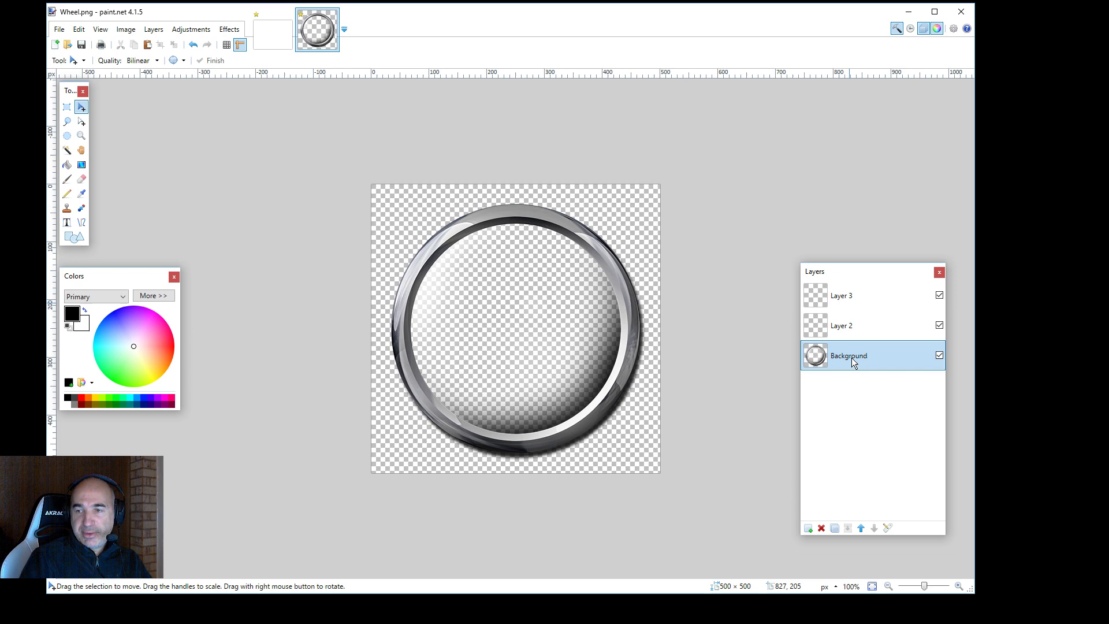
{"action": "left_click", "coordinate": [861, 529]}
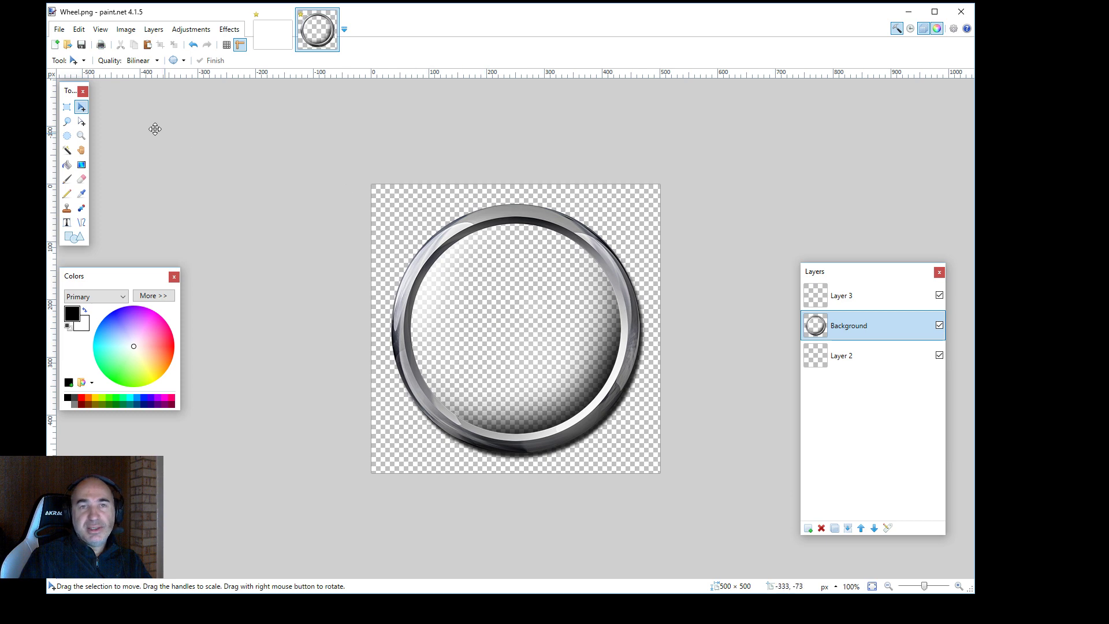
Step: Open the 1680 × 1050 cuewizard.png pinball artwork as a third image
{"action": "left_click", "coordinate": [68, 46]}
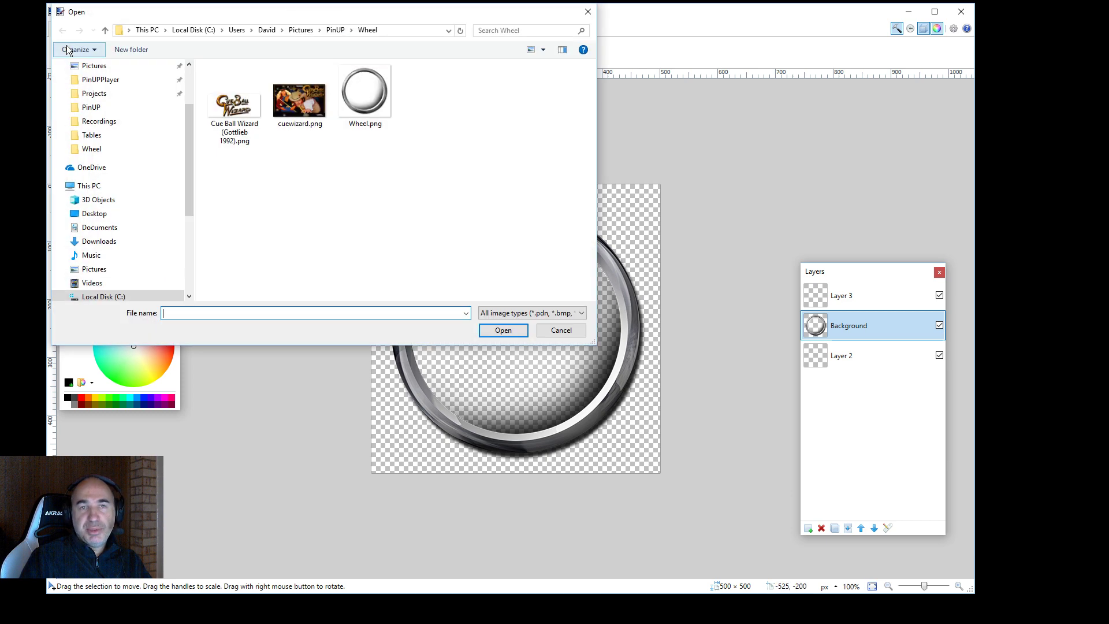
{"action": "double_click", "coordinate": [298, 100]}
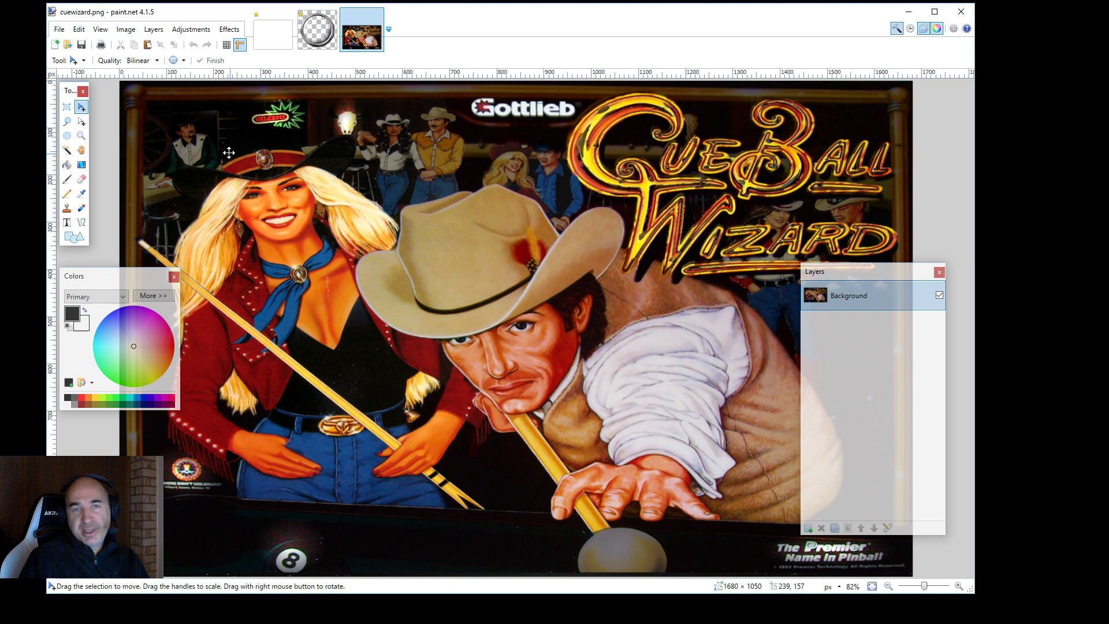
Step: Draw a 394 × 394 circular ellipse selection and move it over the cowgirl's face
{"action": "left_click", "coordinate": [67, 137]}
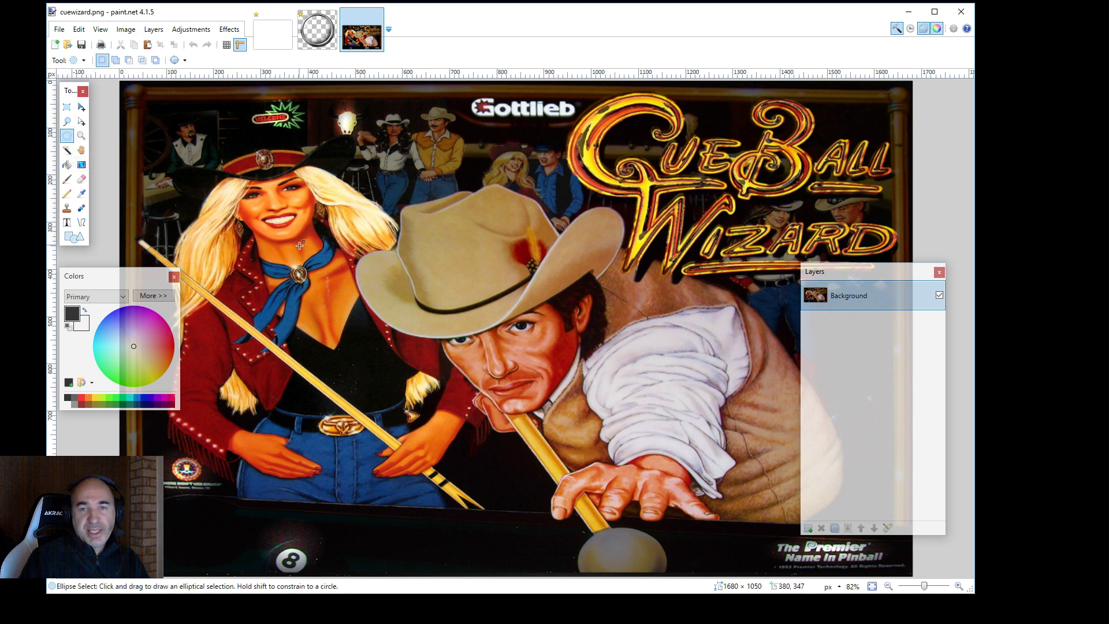
{"action": "left_click_drag", "start_coordinate": [334, 267], "coordinate": [482, 437]}
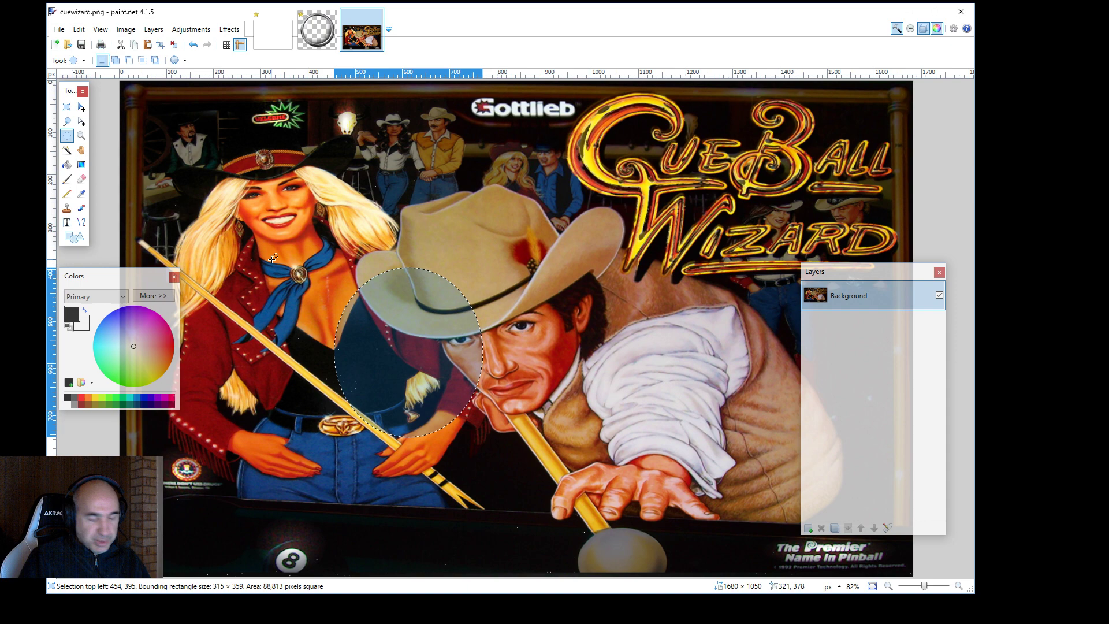
{"action": "left_click_drag", "start_coordinate": [272, 259], "coordinate": [410, 386]}
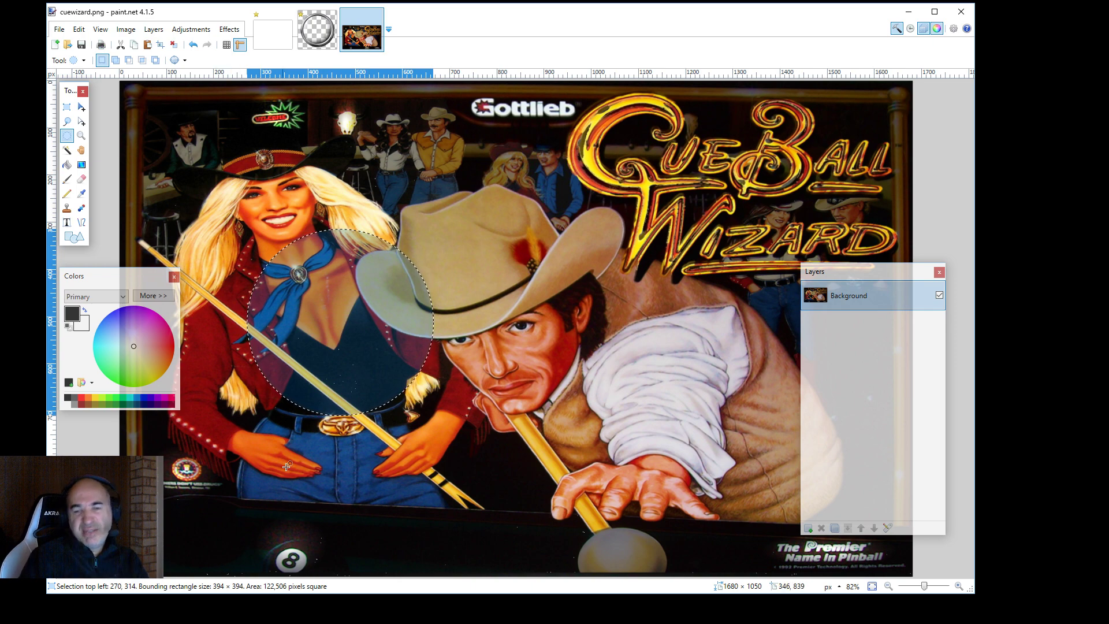
{"action": "left_click", "coordinate": [81, 123]}
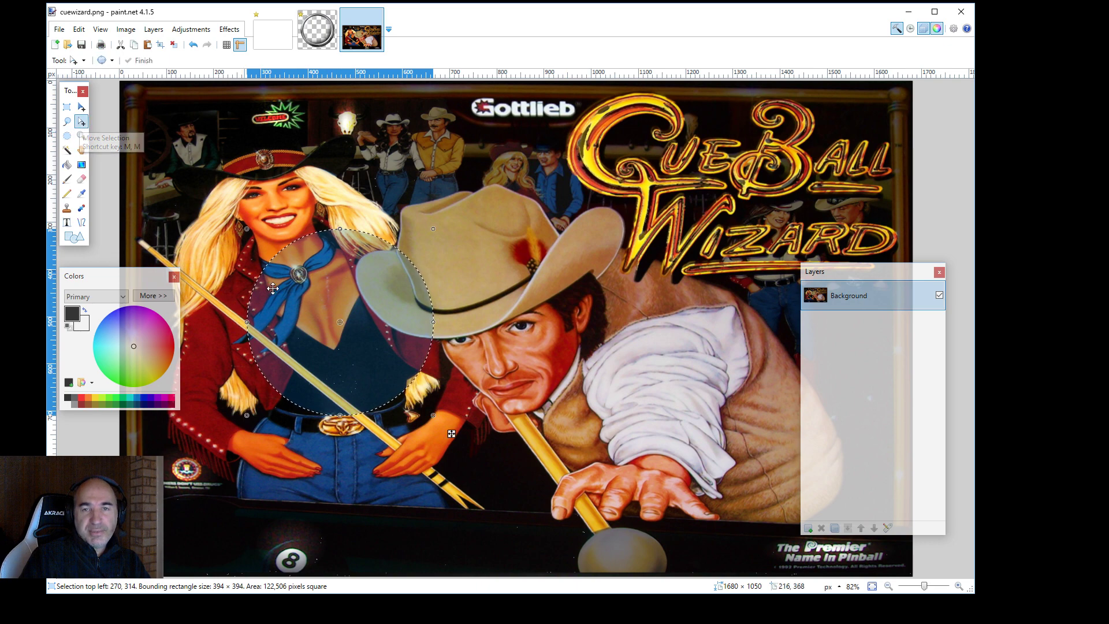
{"action": "left_click_drag", "start_coordinate": [338, 331], "coordinate": [236, 195]}
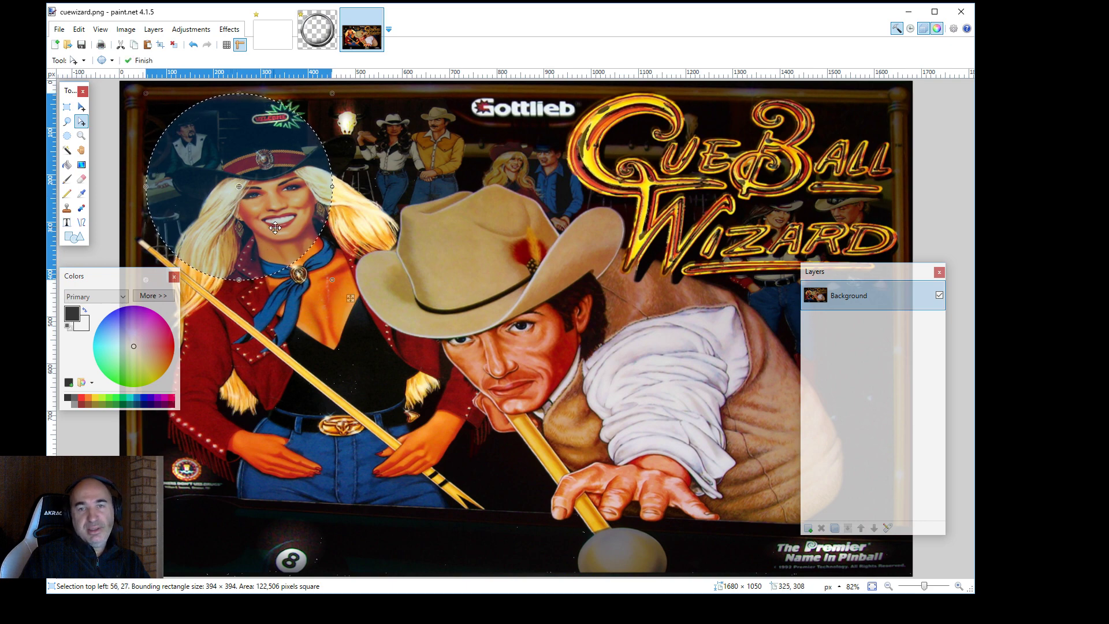
Step: Copy the circled cowgirl portrait and paste it into Layer 2 of Wheel.png
{"action": "left_click", "coordinate": [79, 30]}
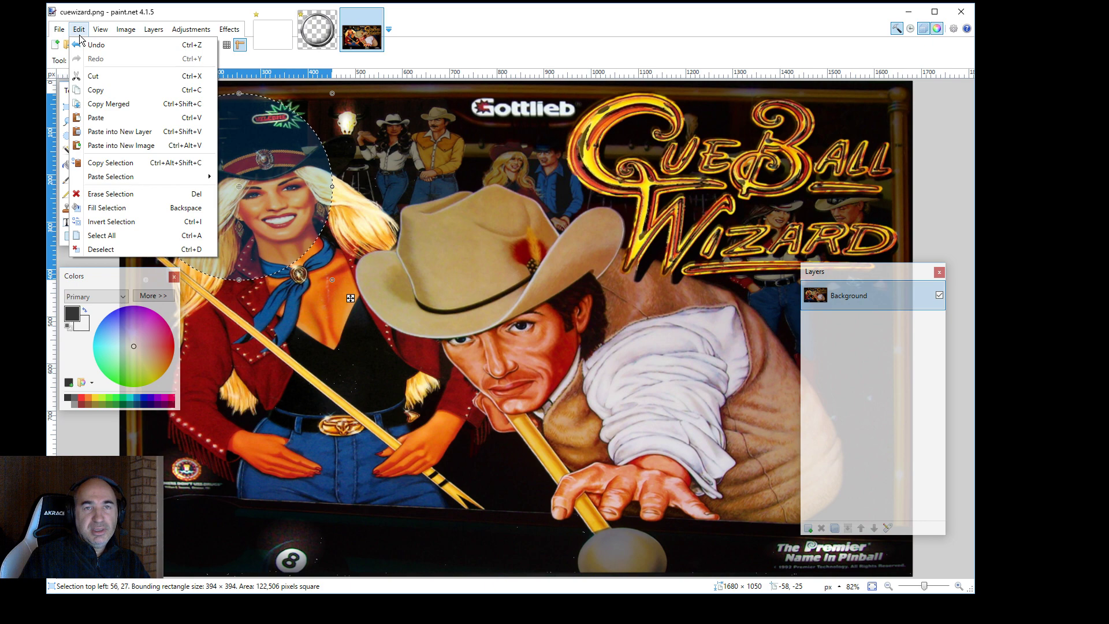
{"action": "left_click", "coordinate": [112, 90]}
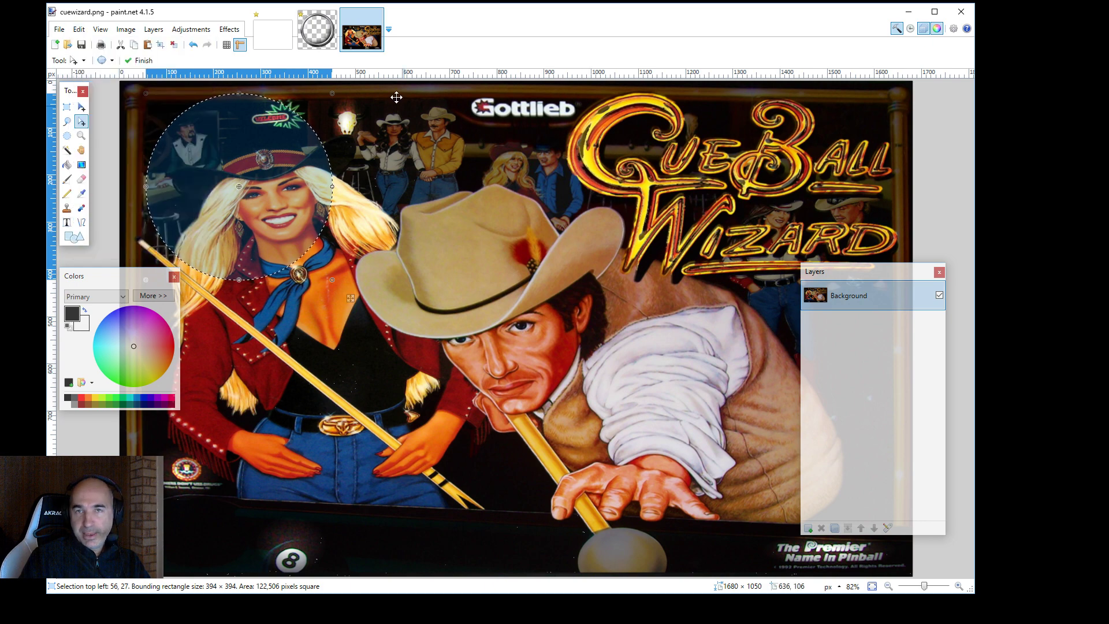
{"action": "left_click", "coordinate": [317, 30]}
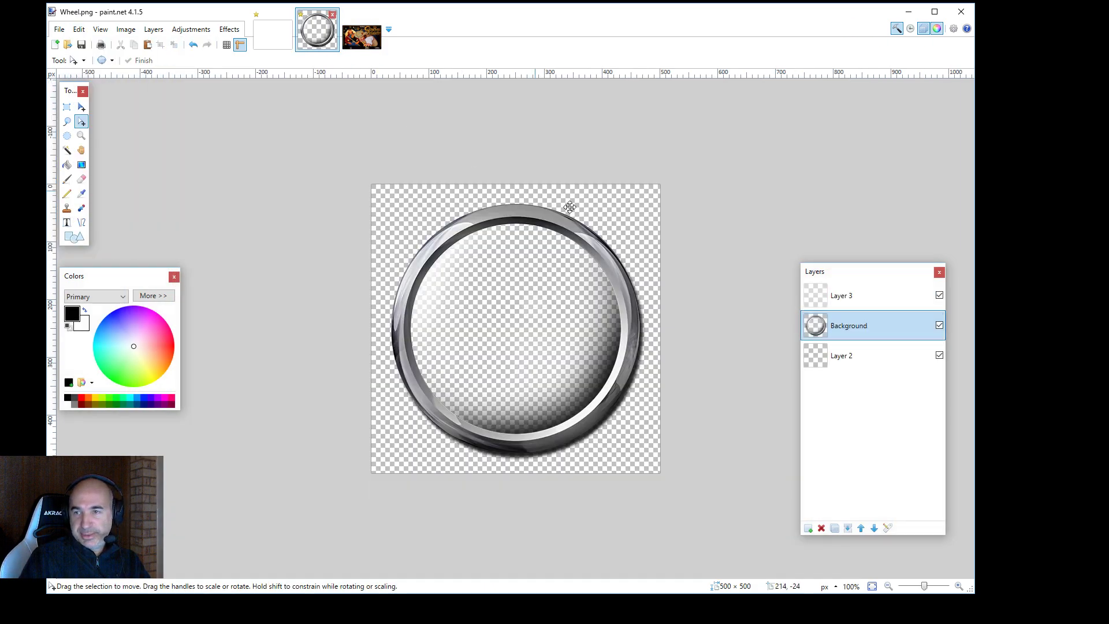
{"action": "left_click", "coordinate": [847, 361]}
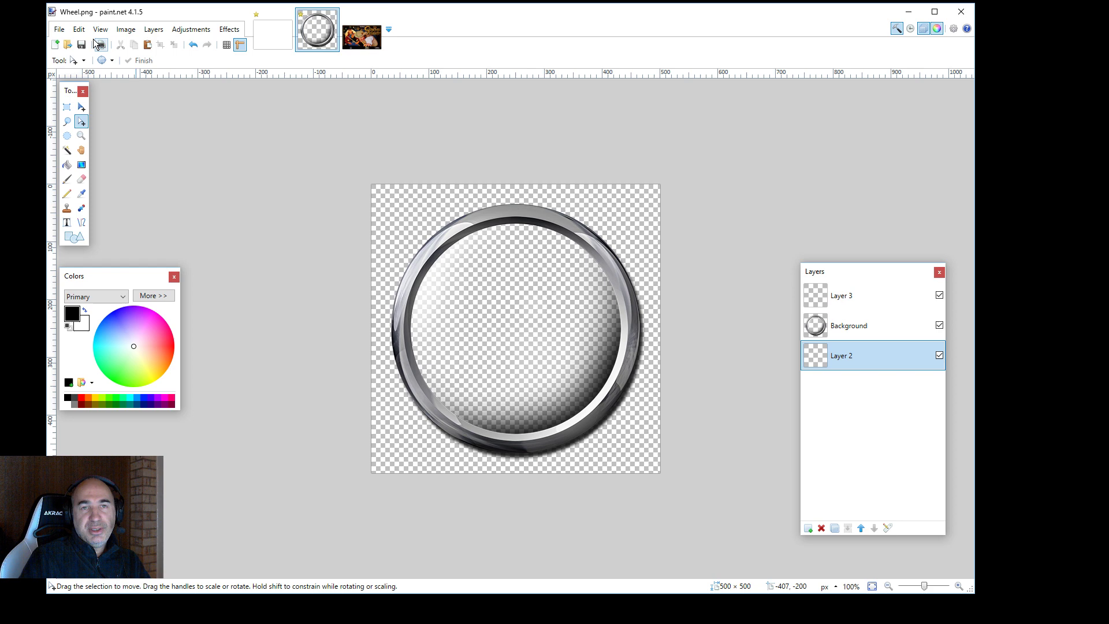
{"action": "left_click", "coordinate": [78, 29]}
{"action": "left_click", "coordinate": [94, 117]}
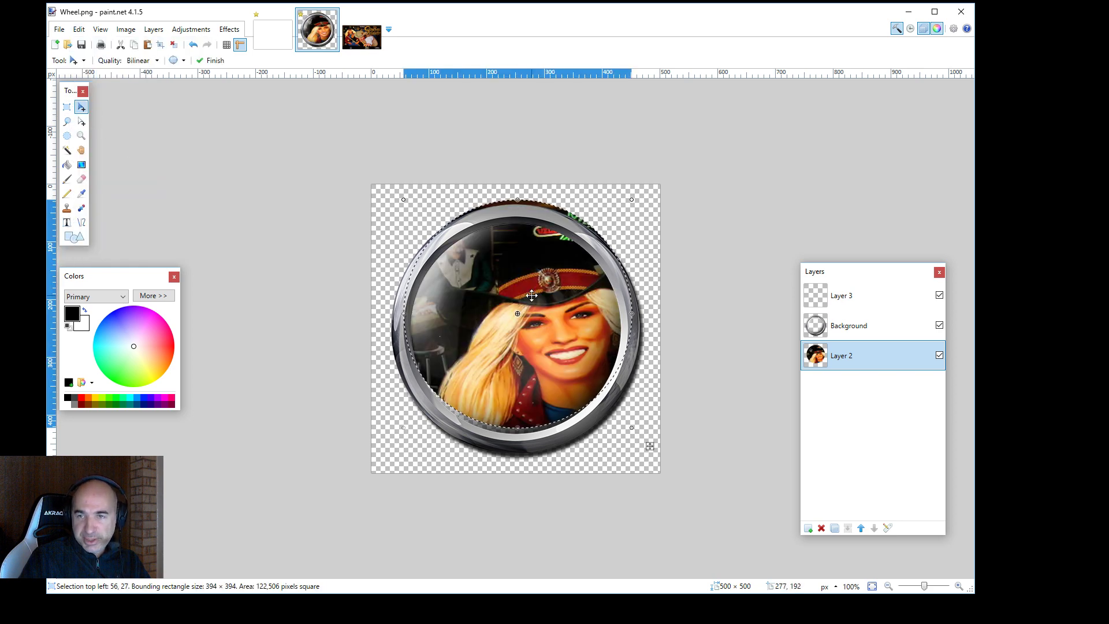
Step: Shift the pasted portrait to top-left 57, 58 so her face is centred in the ring
{"action": "mouse_move", "coordinate": [532, 295]}
{"action": "left_mouse_down"}
{"action": "mouse_move", "coordinate": [479, 322]}
{"action": "mouse_move", "coordinate": [595, 372]}
{"action": "mouse_move", "coordinate": [546, 312]}
{"action": "mouse_move", "coordinate": [549, 326]}
{"action": "mouse_move", "coordinate": [515, 314]}
{"action": "mouse_move", "coordinate": [544, 330]}
{"action": "mouse_move", "coordinate": [537, 311]}
{"action": "left_mouse_up"}
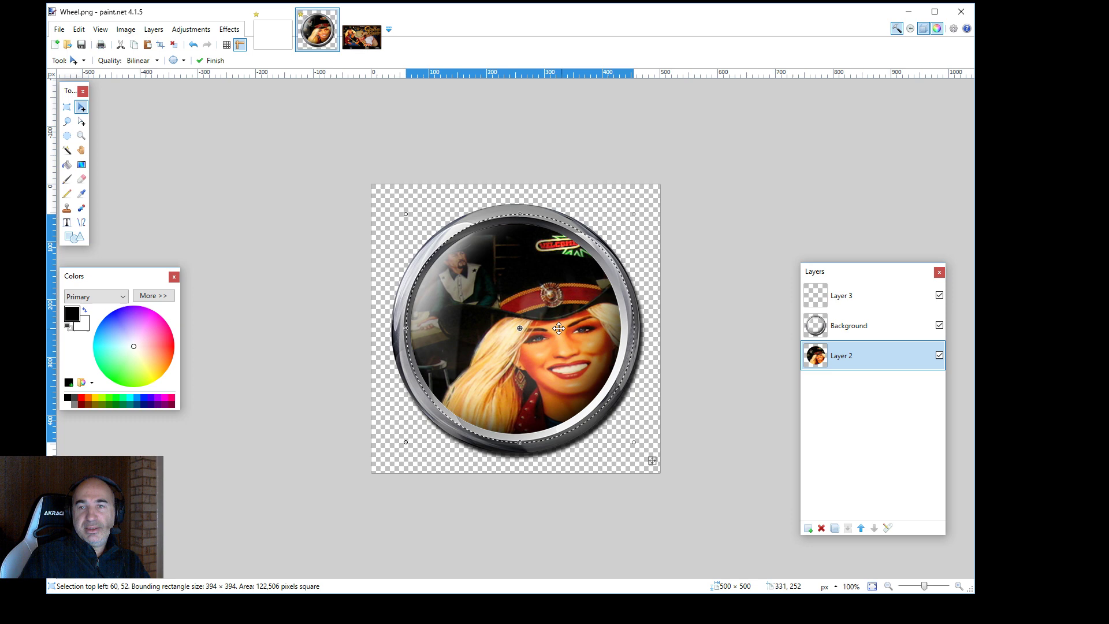
{"action": "left_click_drag", "start_coordinate": [558, 329], "coordinate": [557, 332]}
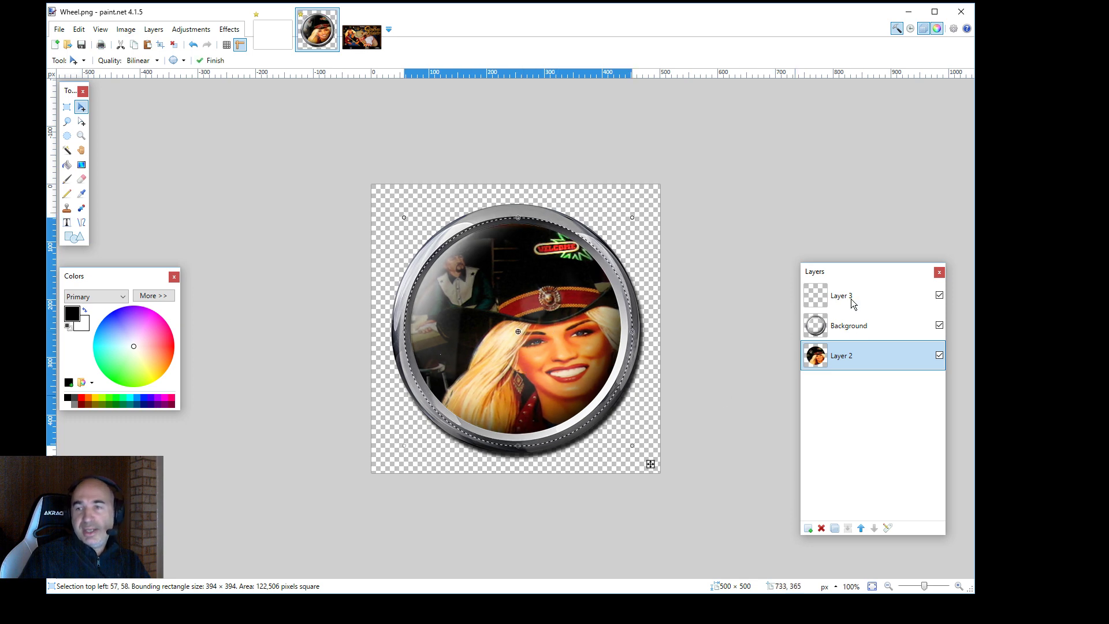
Step: Make Layer 3 active and open the Cue Ball Wizard logo image
{"action": "left_click", "coordinate": [853, 297]}
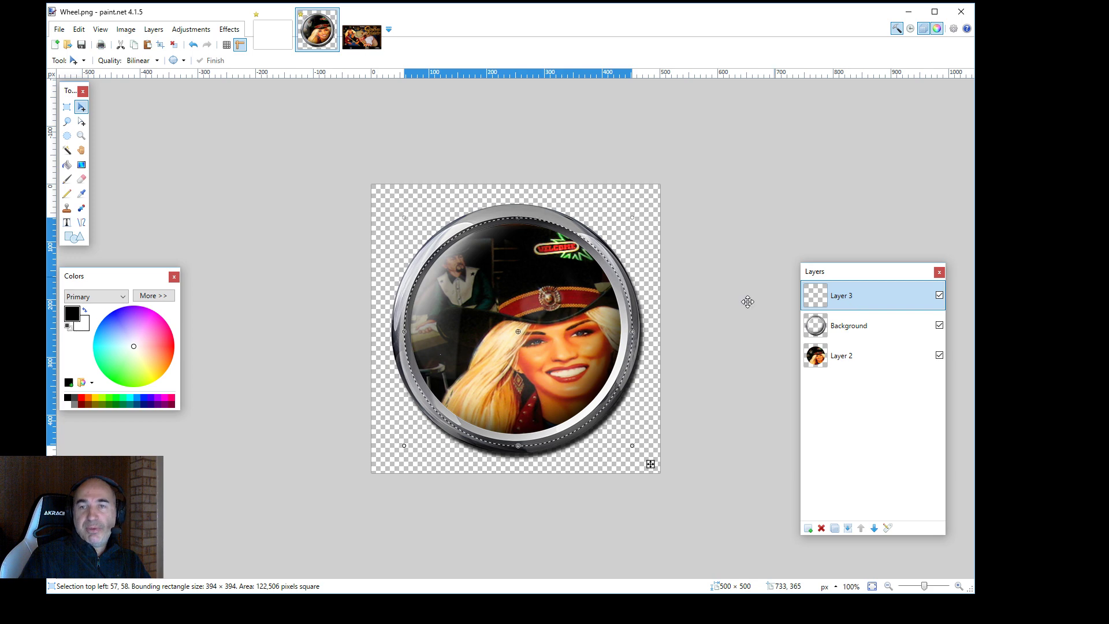
{"action": "left_click", "coordinate": [68, 52]}
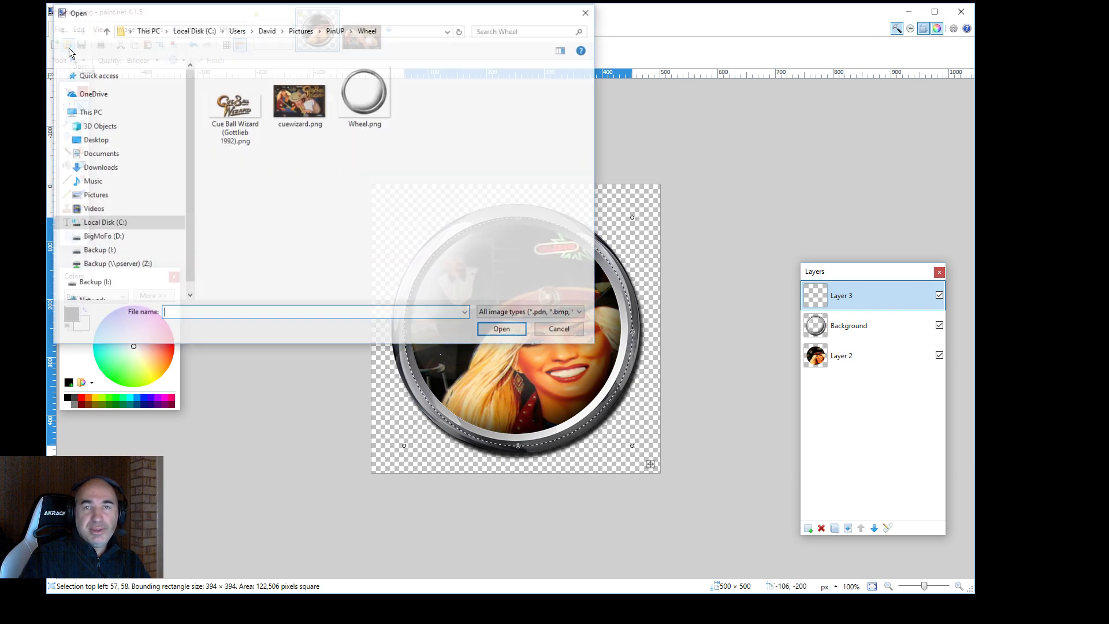
{"action": "left_click", "coordinate": [236, 115]}
{"action": "double_click", "coordinate": [236, 116]}
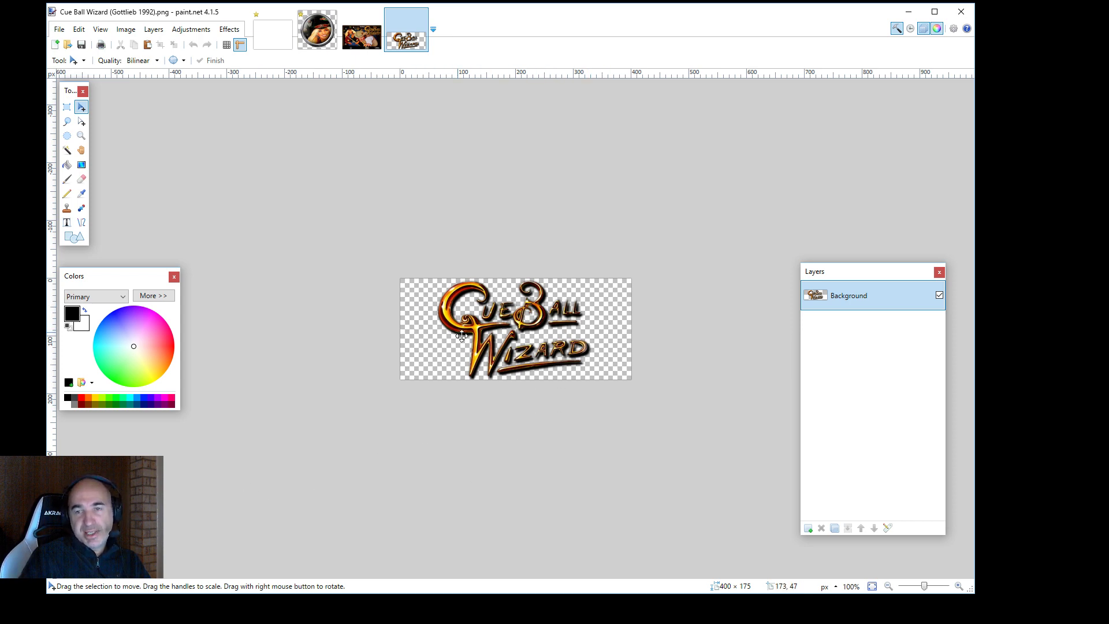
Step: Select all of the logo image, copy it, and return to Wheel.png
{"action": "left_click", "coordinate": [78, 30]}
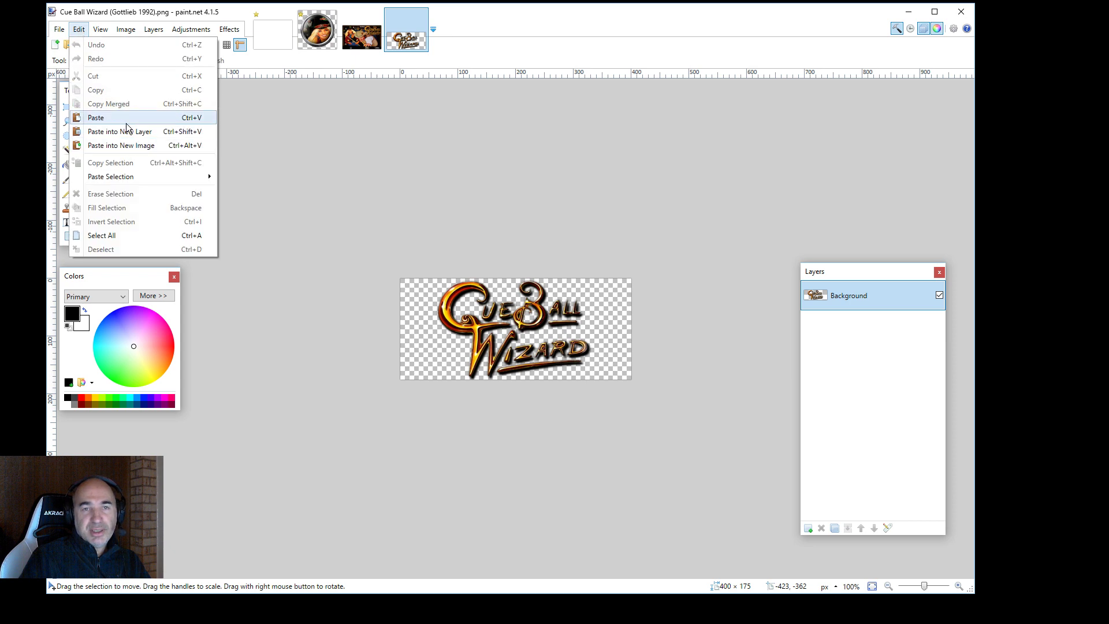
{"action": "left_click", "coordinate": [130, 236]}
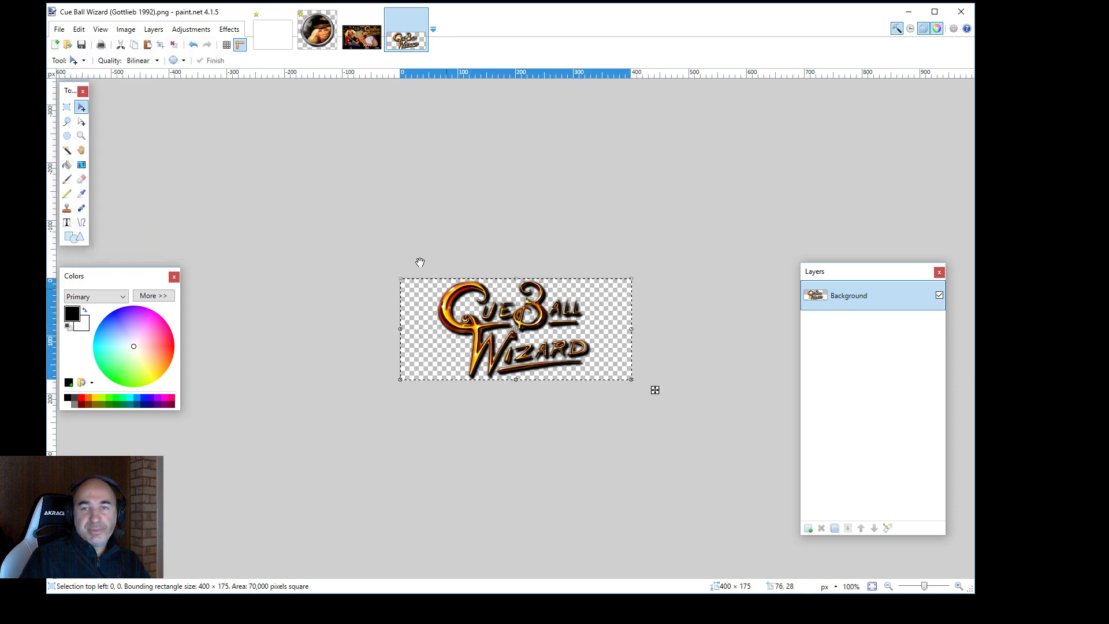
{"action": "left_click", "coordinate": [79, 29]}
{"action": "left_click", "coordinate": [117, 85]}
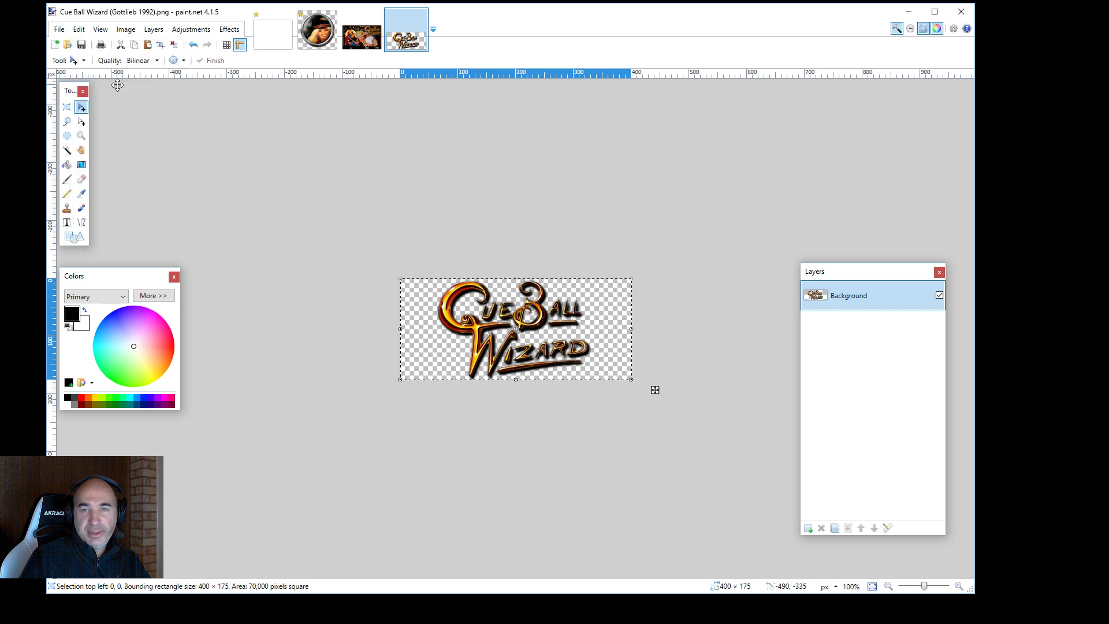
{"action": "left_click", "coordinate": [319, 32]}
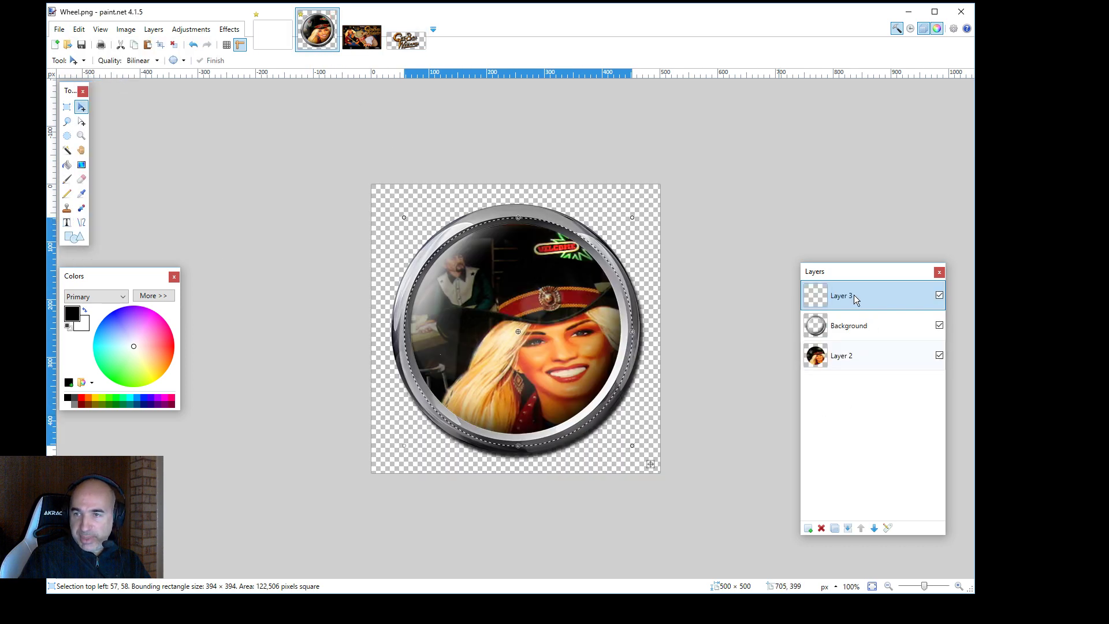
Step: Paste the logo onto Layer 3 and resize it to 443 × 194 across the ring's lower half
{"action": "left_click", "coordinate": [79, 29]}
{"action": "left_click", "coordinate": [108, 115]}
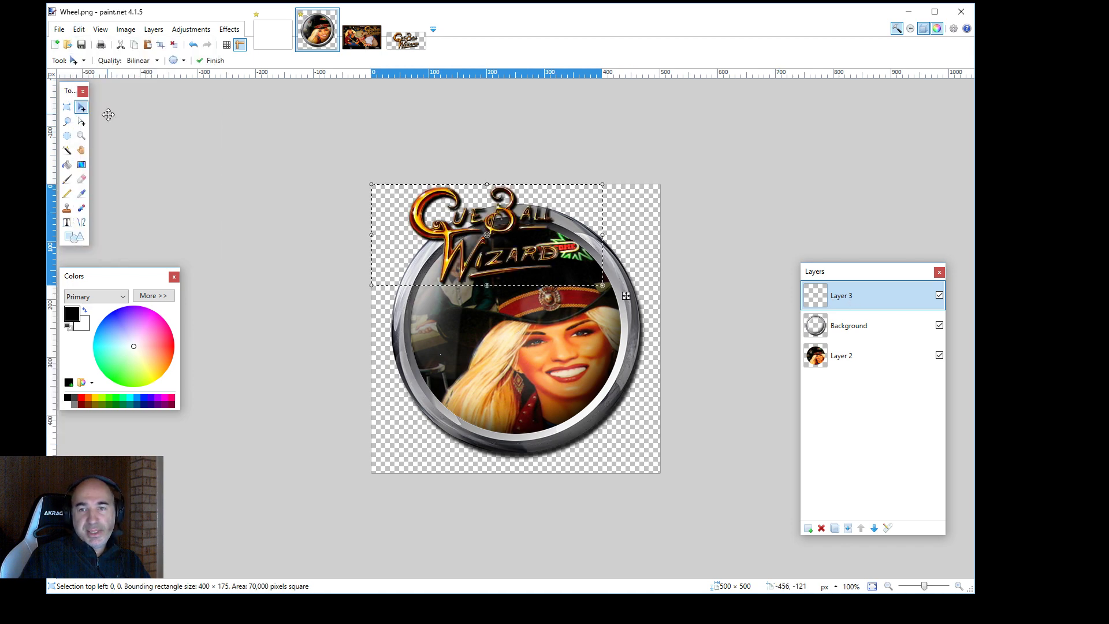
{"action": "left_click_drag", "start_coordinate": [507, 220], "coordinate": [521, 390]}
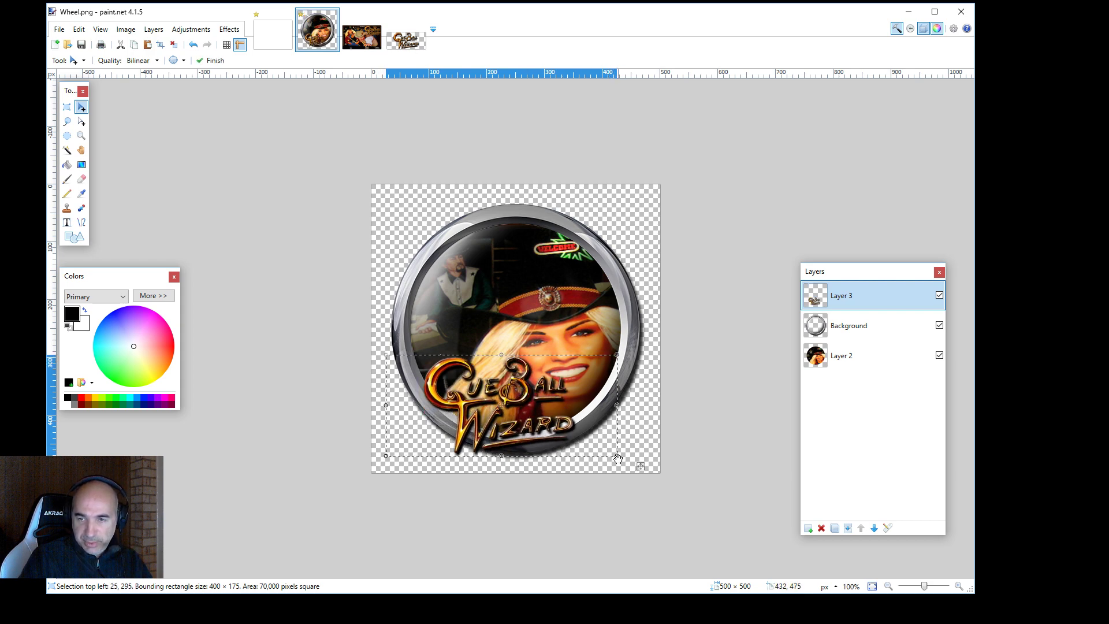
{"action": "left_click_drag", "start_coordinate": [617, 457], "coordinate": [642, 466]}
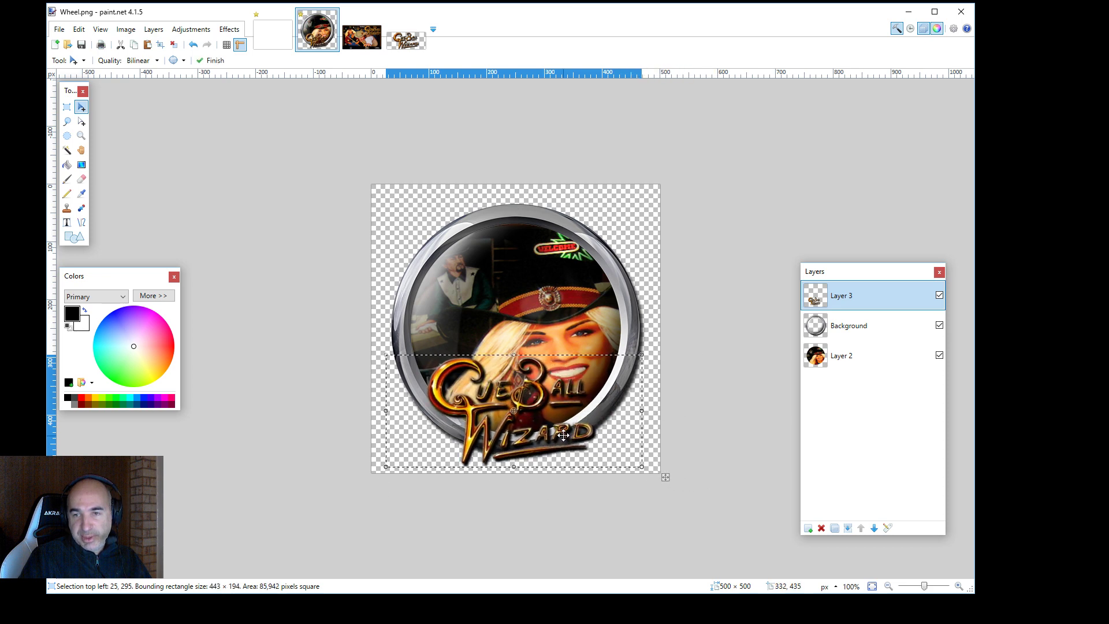
{"action": "mouse_move", "coordinate": [547, 429]}
{"action": "left_mouse_down"}
{"action": "mouse_move", "coordinate": [556, 401]}
{"action": "mouse_move", "coordinate": [551, 425]}
{"action": "mouse_move", "coordinate": [567, 435]}
{"action": "left_mouse_up"}
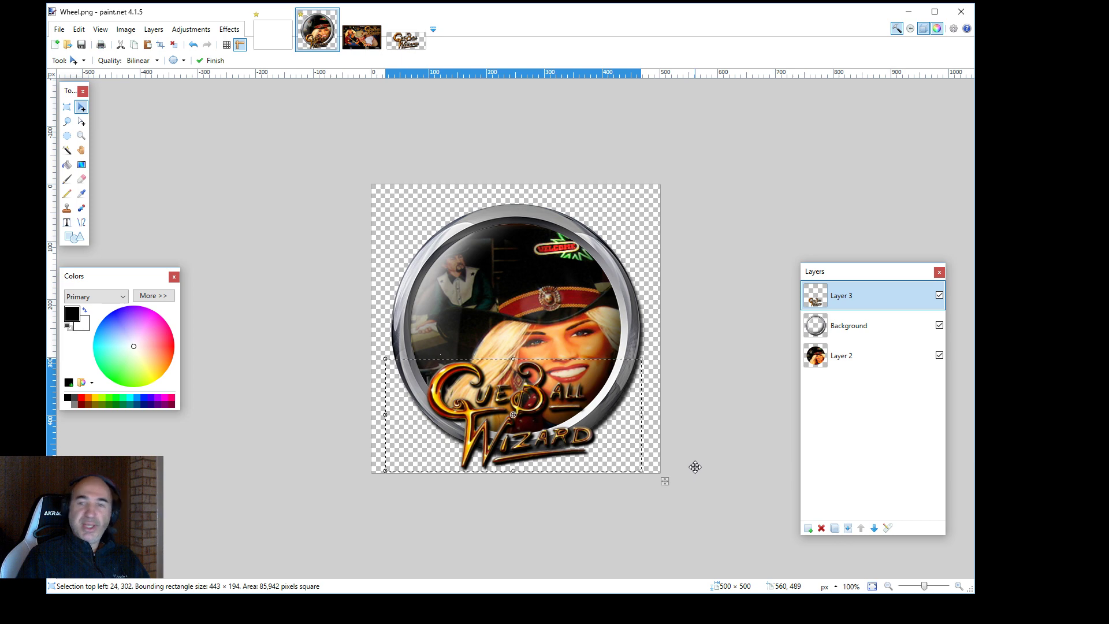
{"action": "left_click", "coordinate": [59, 29]}
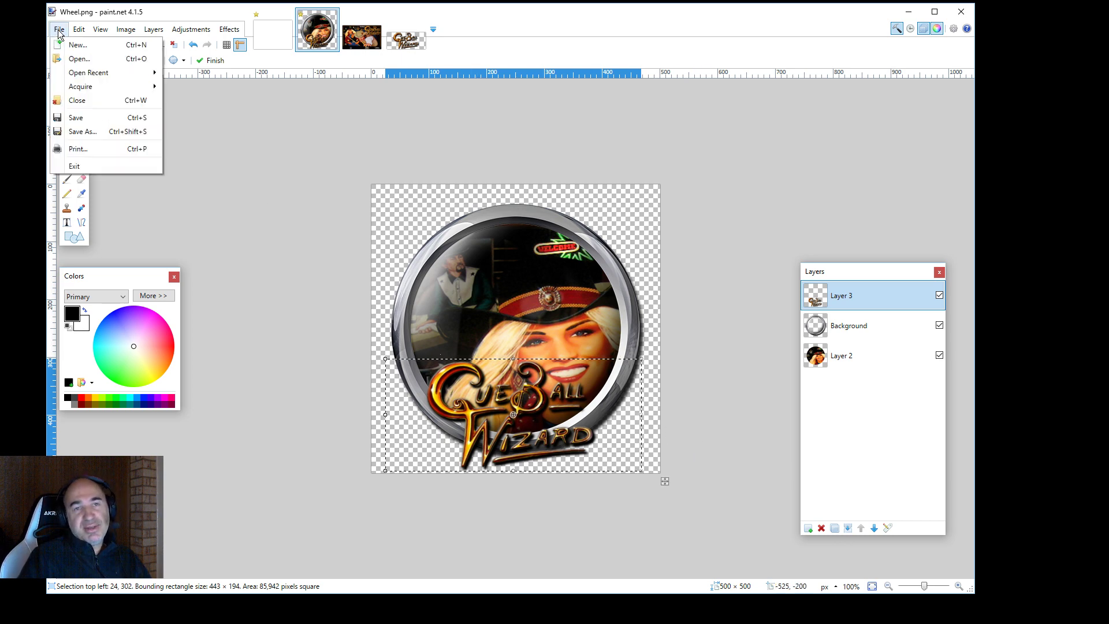
{"action": "left_click", "coordinate": [105, 131]}
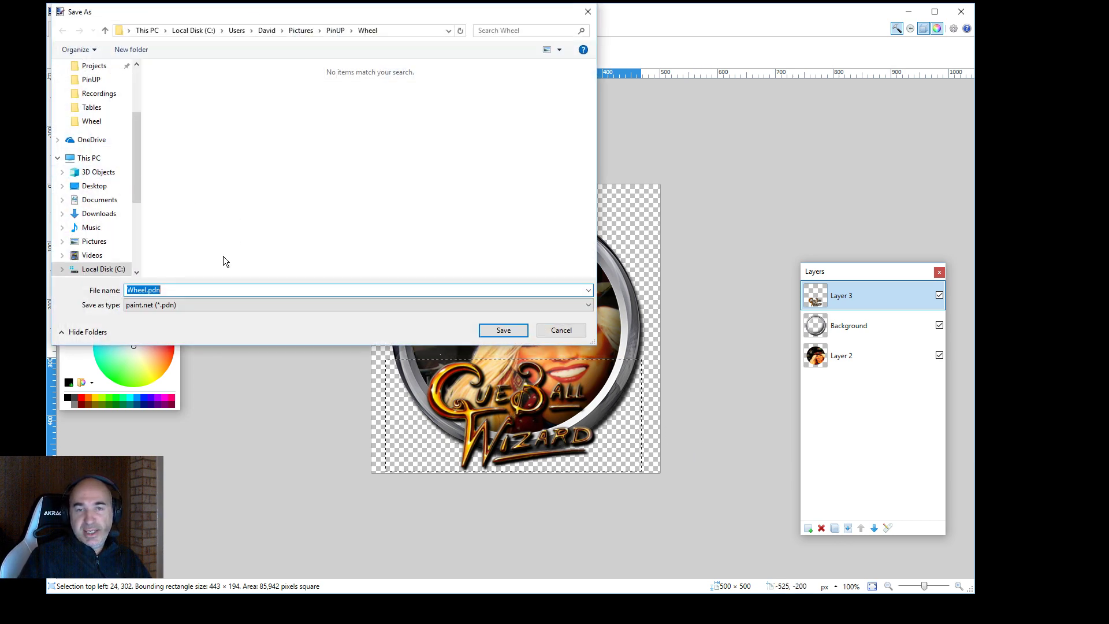
{"action": "left_click", "coordinate": [178, 291]}
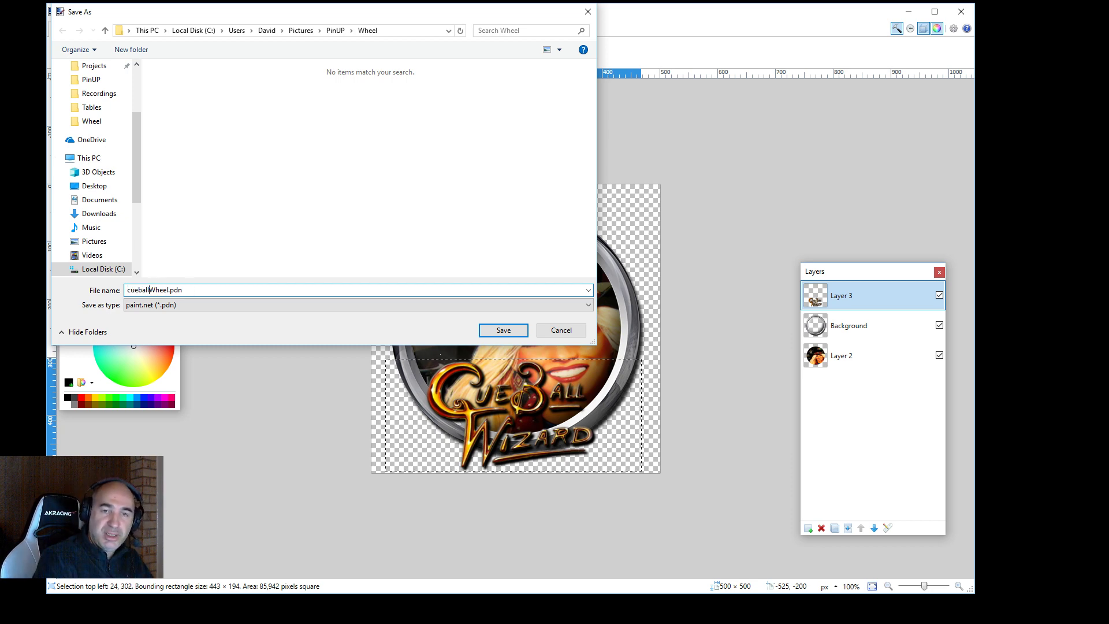
{"action": "left_click", "coordinate": [588, 305]}
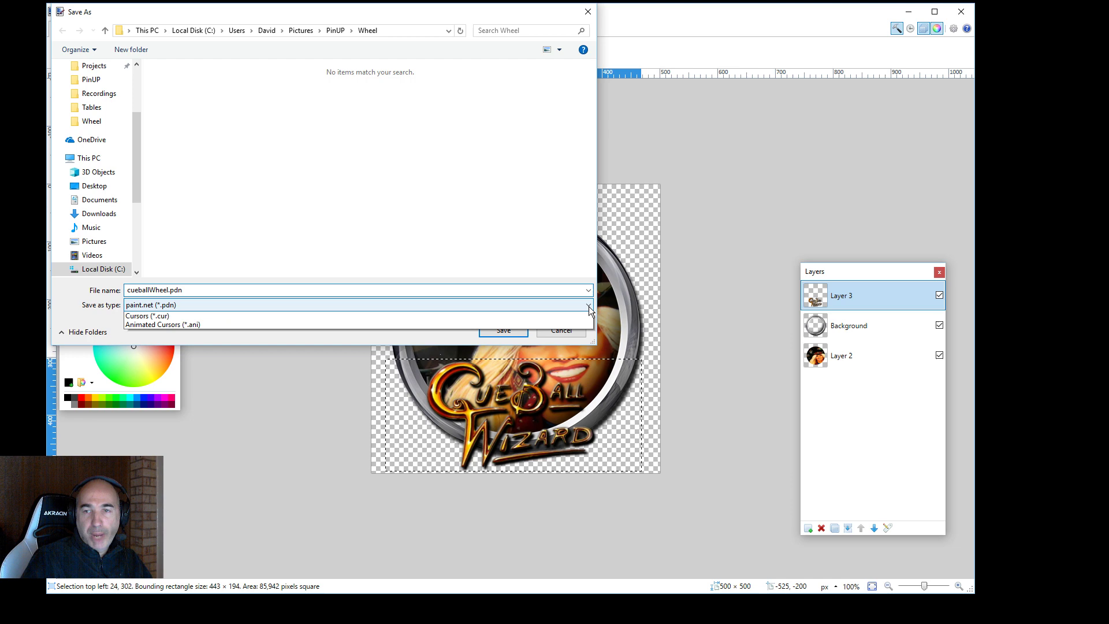
{"action": "left_click", "coordinate": [207, 350]}
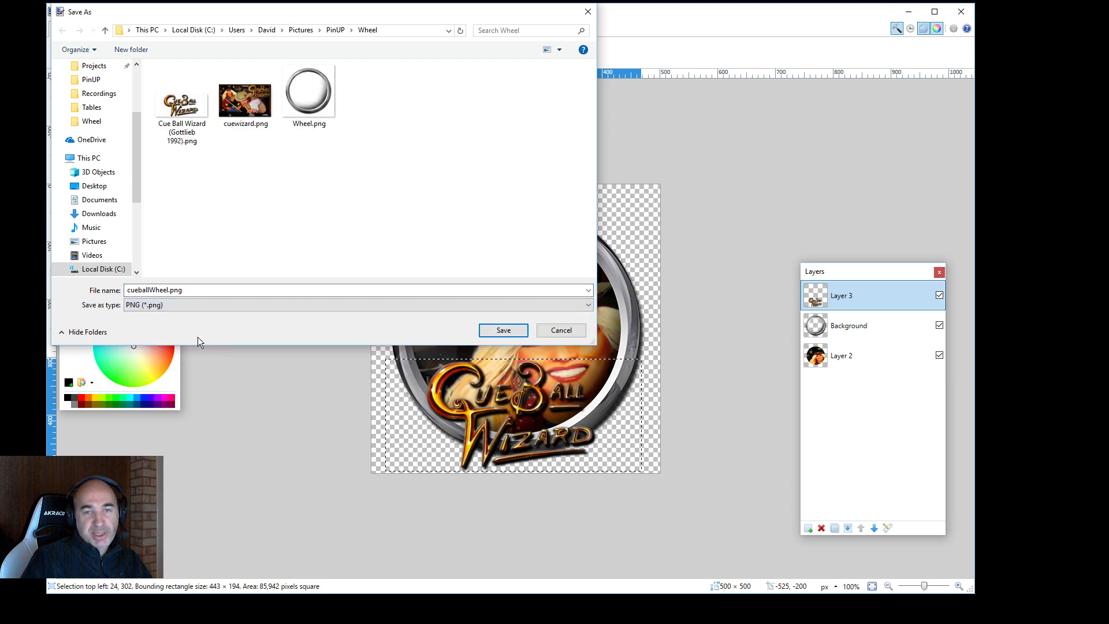
{"action": "left_click", "coordinate": [500, 332]}
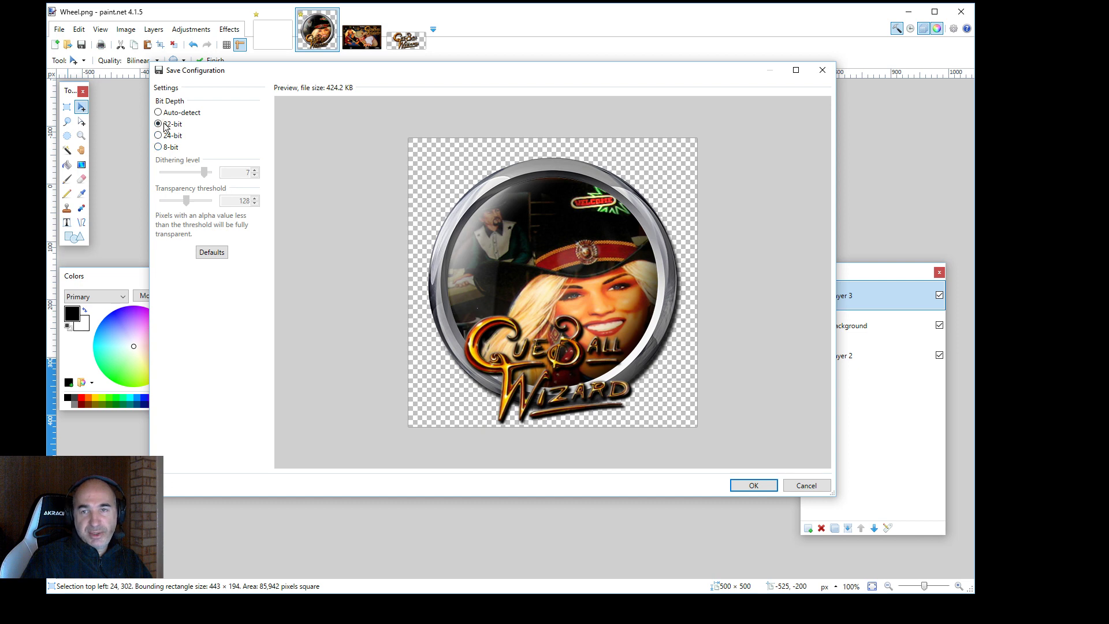
Step: Cancel the PNG save settings, then erase everything on Layer 2 with a full-canvas selection
{"action": "left_click", "coordinate": [806, 486]}
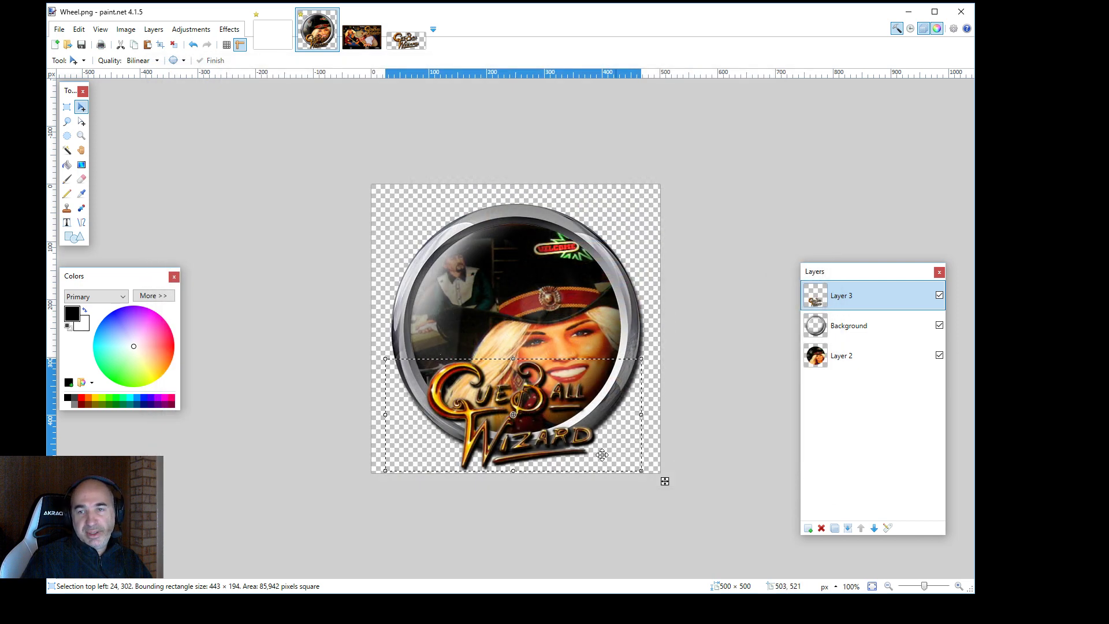
{"action": "left_click", "coordinate": [839, 356]}
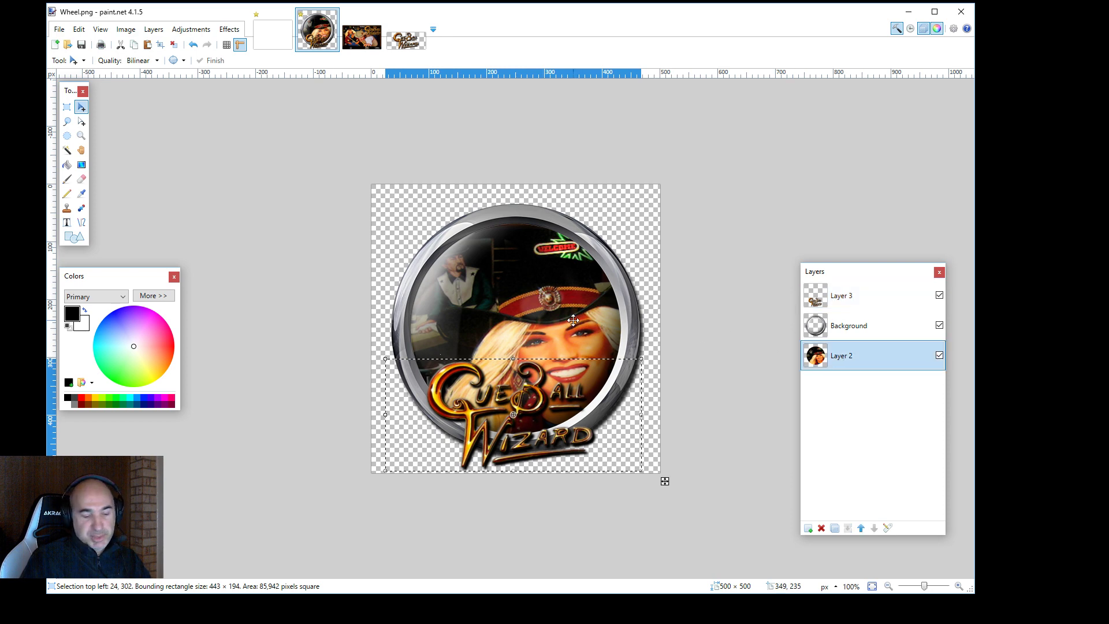
{"action": "key", "text": "Delete"}
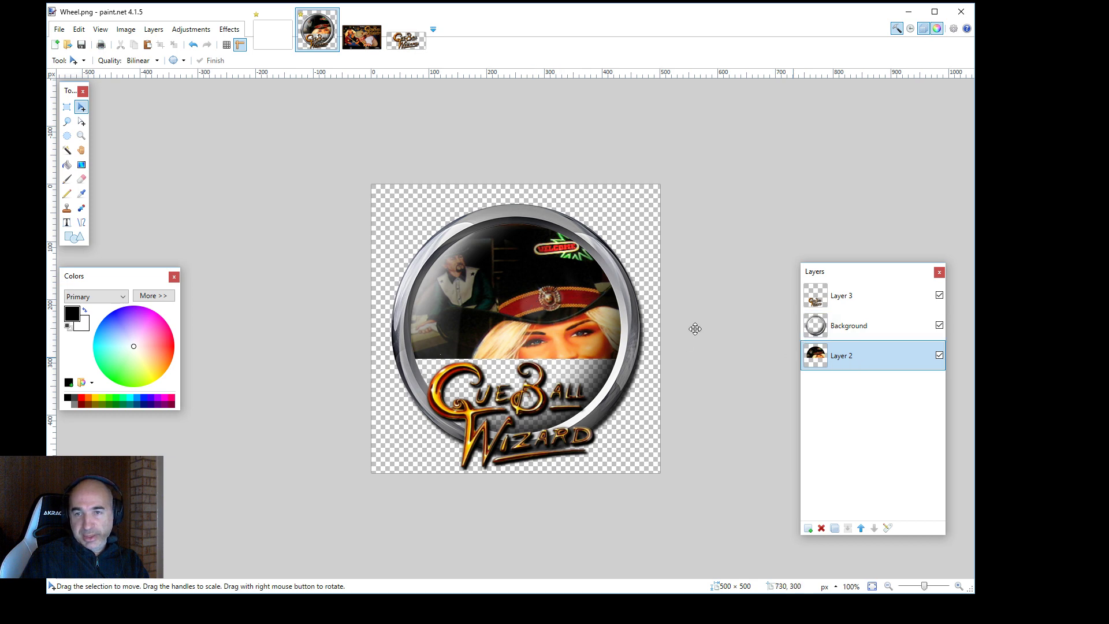
{"action": "left_click", "coordinate": [67, 106]}
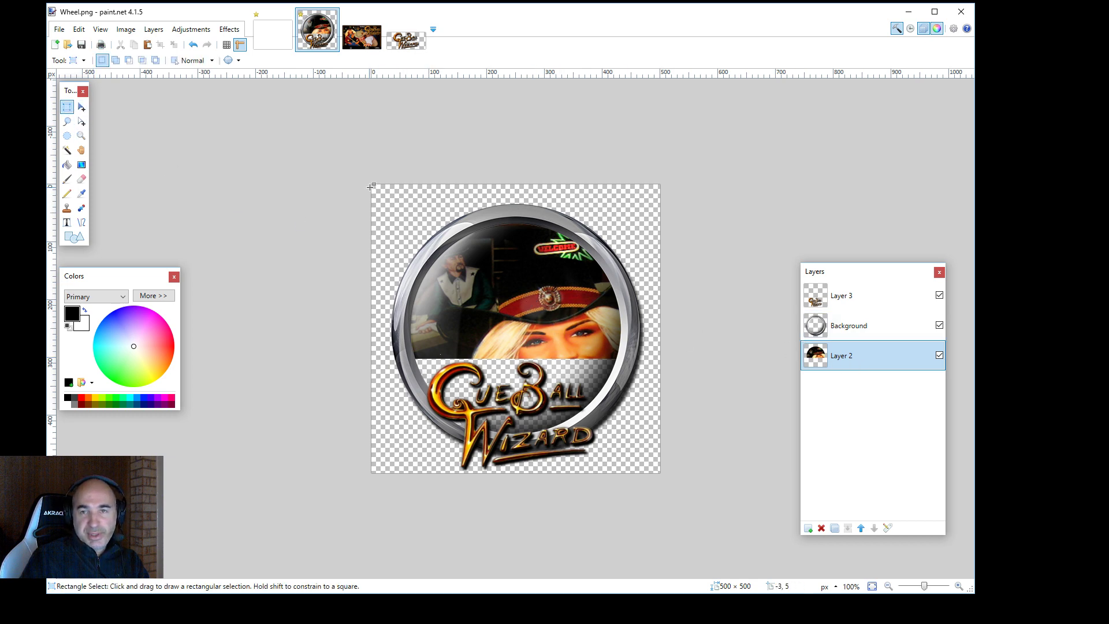
{"action": "mouse_move", "coordinate": [371, 187]}
{"action": "left_mouse_down"}
{"action": "mouse_move", "coordinate": [504, 333]}
{"action": "mouse_move", "coordinate": [659, 473]}
{"action": "left_mouse_up"}
{"action": "key", "text": "Delete"}
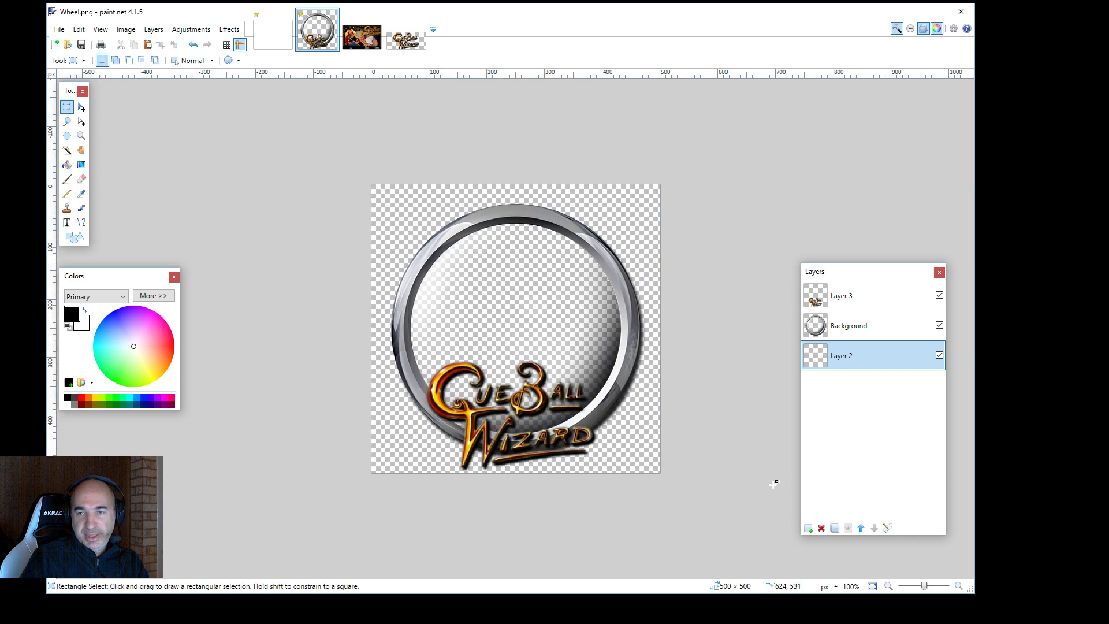
Step: Re-centre the circle on the cowgirl's face in cuewizard.png, copy it, and return to Wheel.png
{"action": "left_click", "coordinate": [372, 46]}
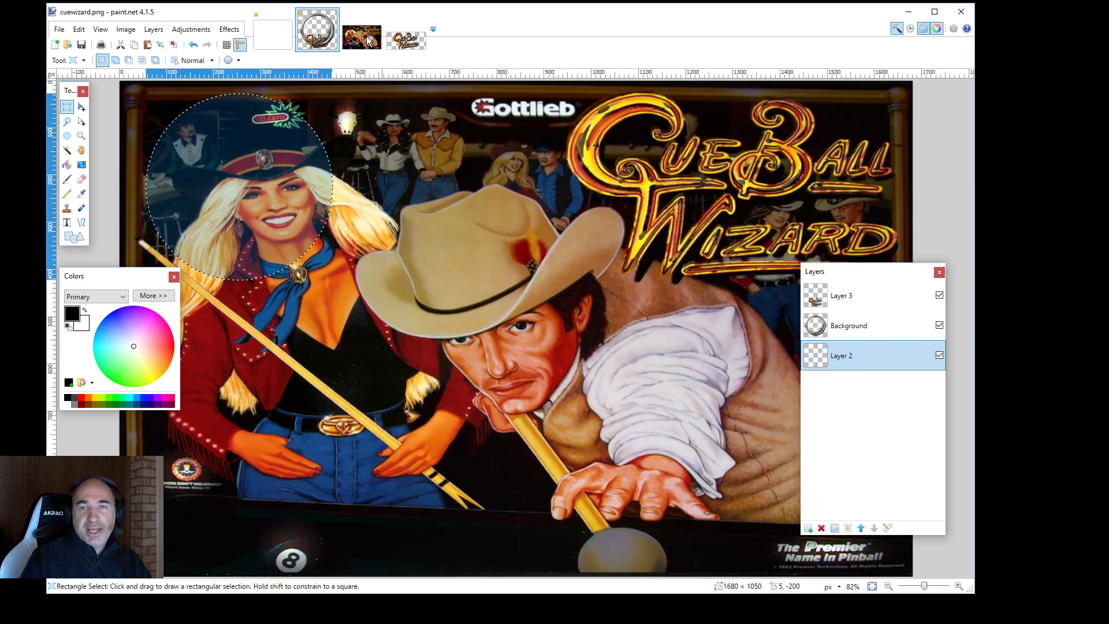
{"action": "left_click", "coordinate": [82, 124]}
{"action": "left_click_drag", "start_coordinate": [216, 183], "coordinate": [248, 200]}
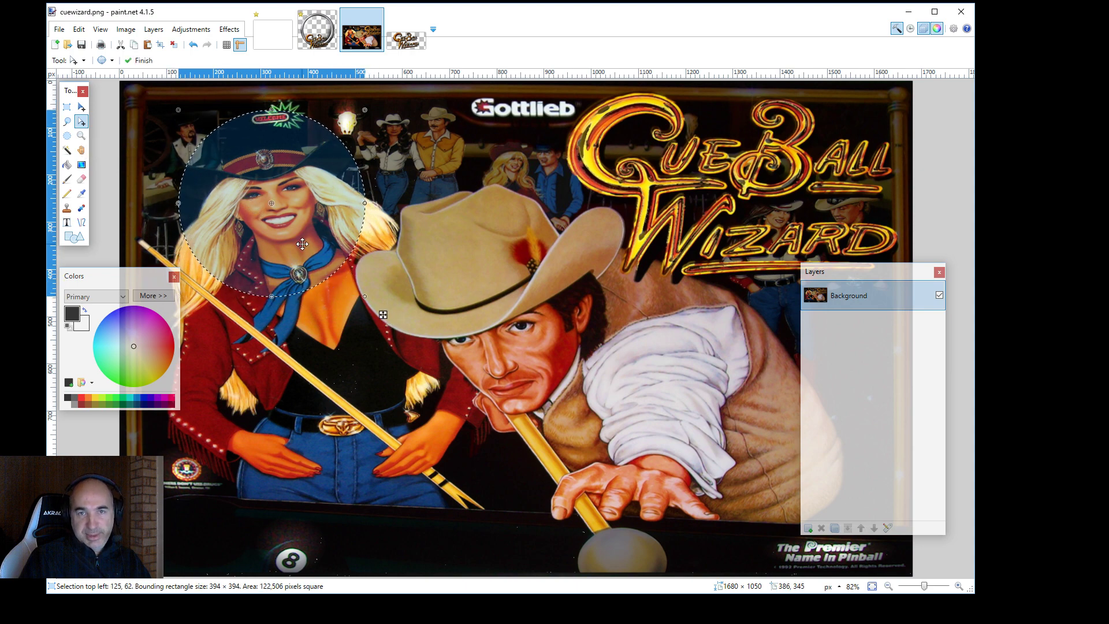
{"action": "left_click", "coordinate": [79, 29]}
{"action": "left_click", "coordinate": [105, 86]}
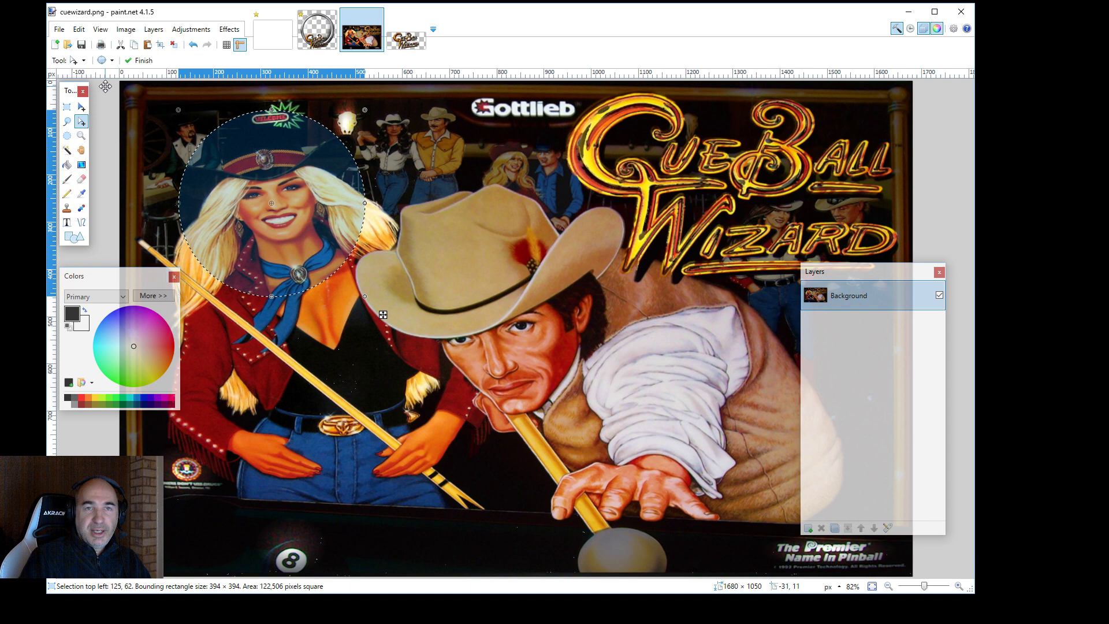
{"action": "left_click", "coordinate": [320, 45]}
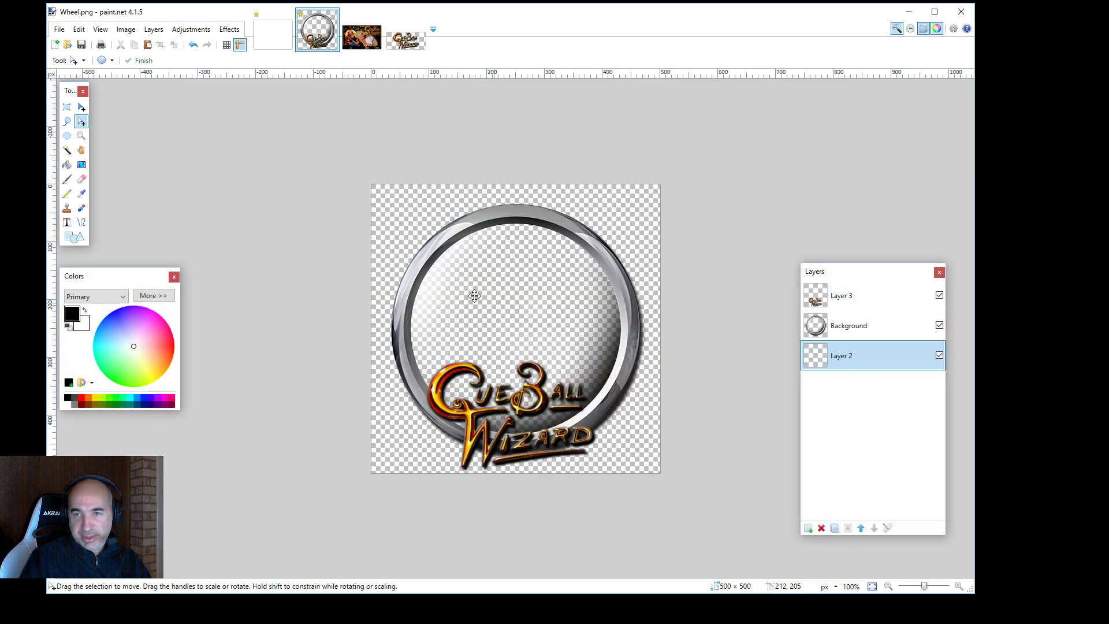
Step: Paste the cowgirl circle onto Layer 2 and drag it into the ring at 54, 55
{"action": "left_click", "coordinate": [78, 29]}
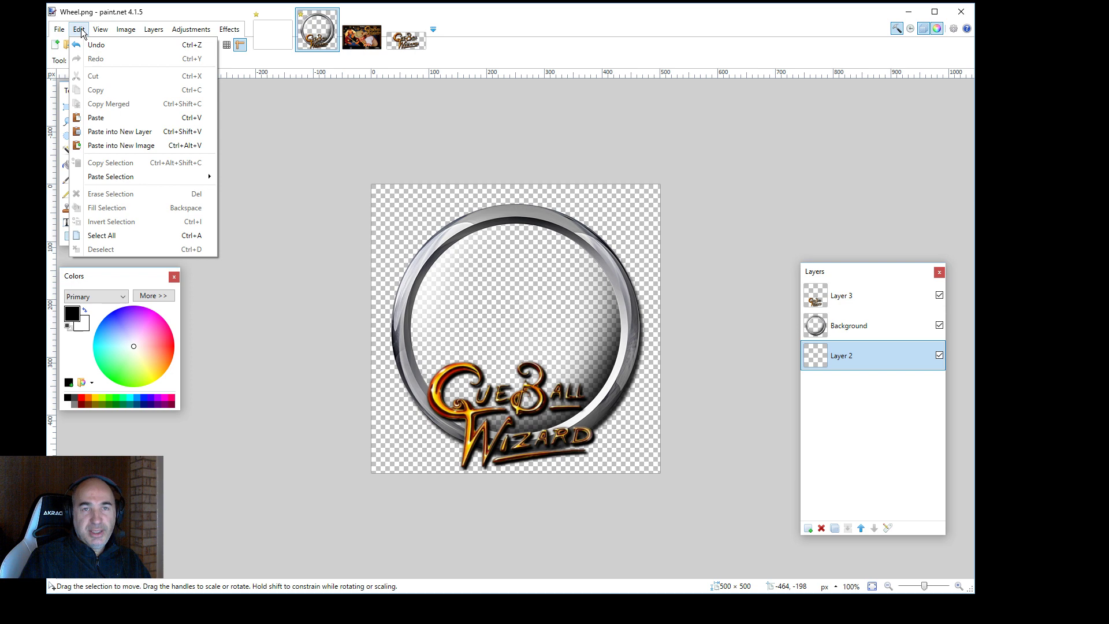
{"action": "left_click", "coordinate": [110, 114]}
{"action": "left_click_drag", "start_coordinate": [594, 330], "coordinate": [583, 351]}
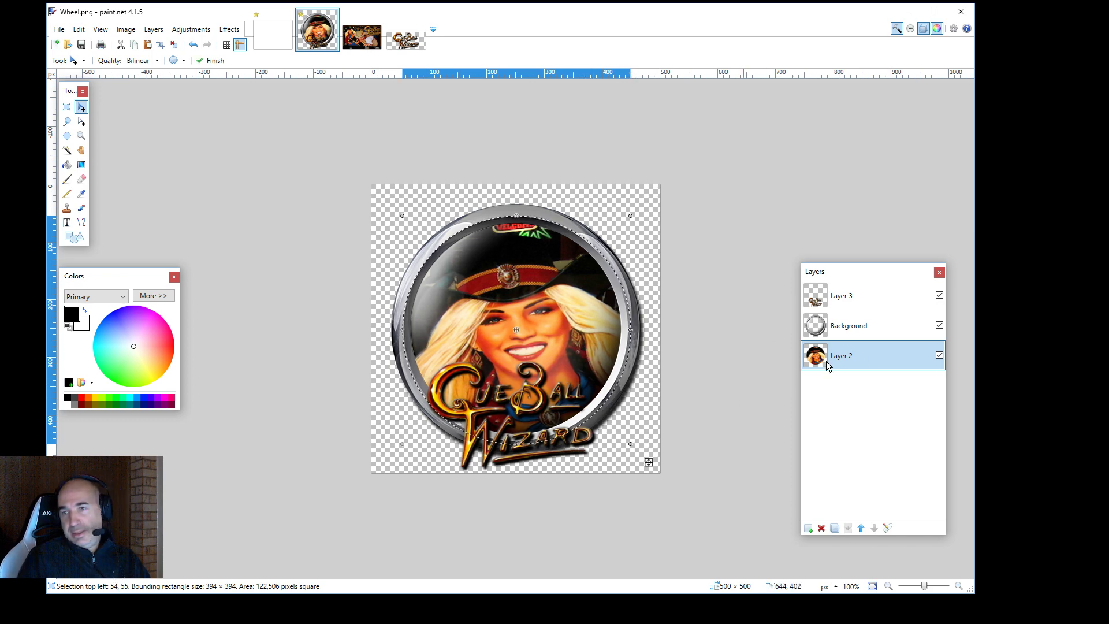
Step: Glance at the Cue Ball Wizard logo image, then return to Wheel.png
{"action": "left_click", "coordinate": [65, 34]}
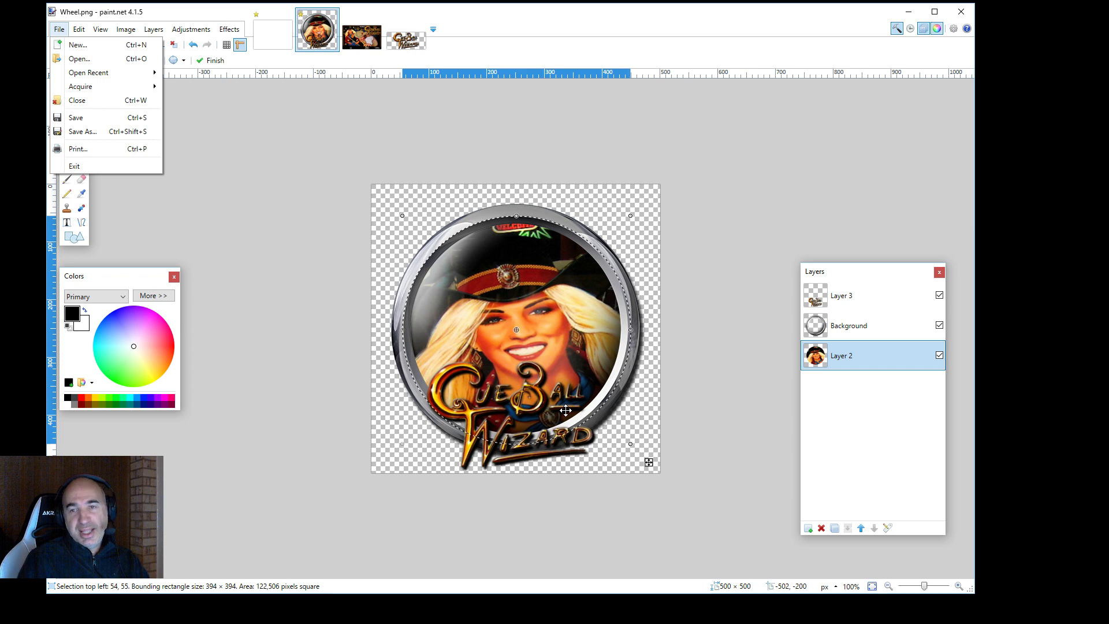
{"action": "left_click", "coordinate": [404, 36]}
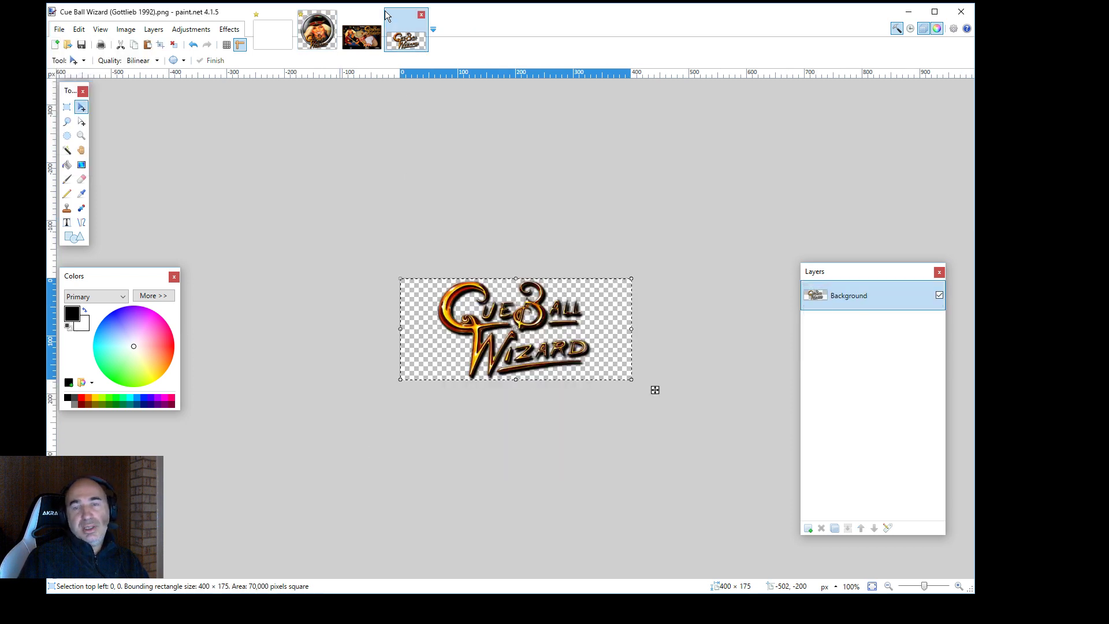
{"action": "left_click", "coordinate": [317, 24]}
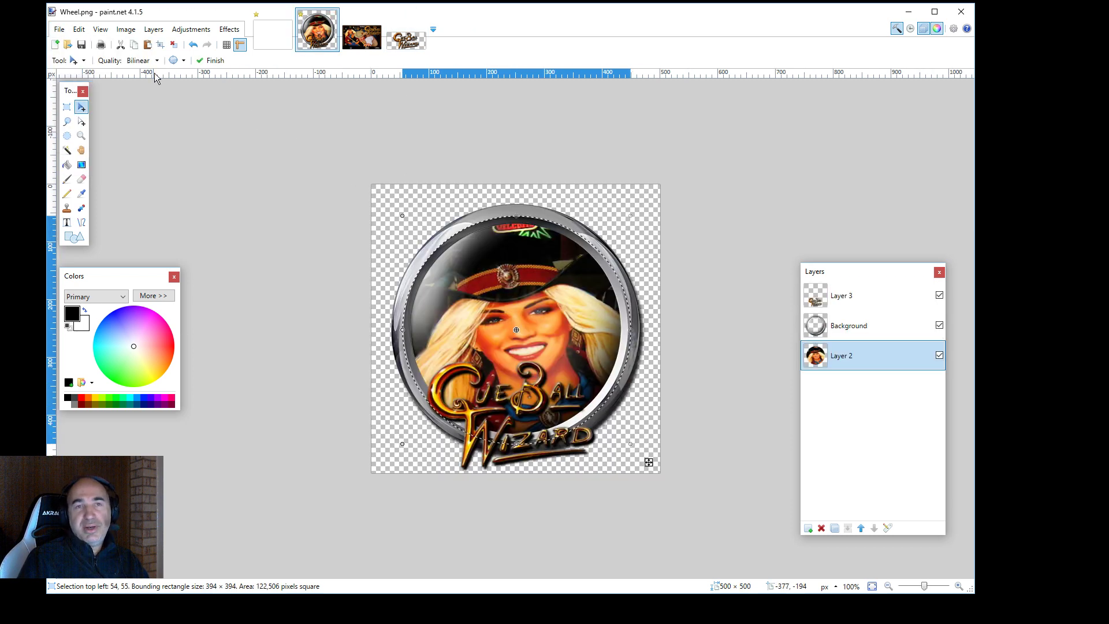